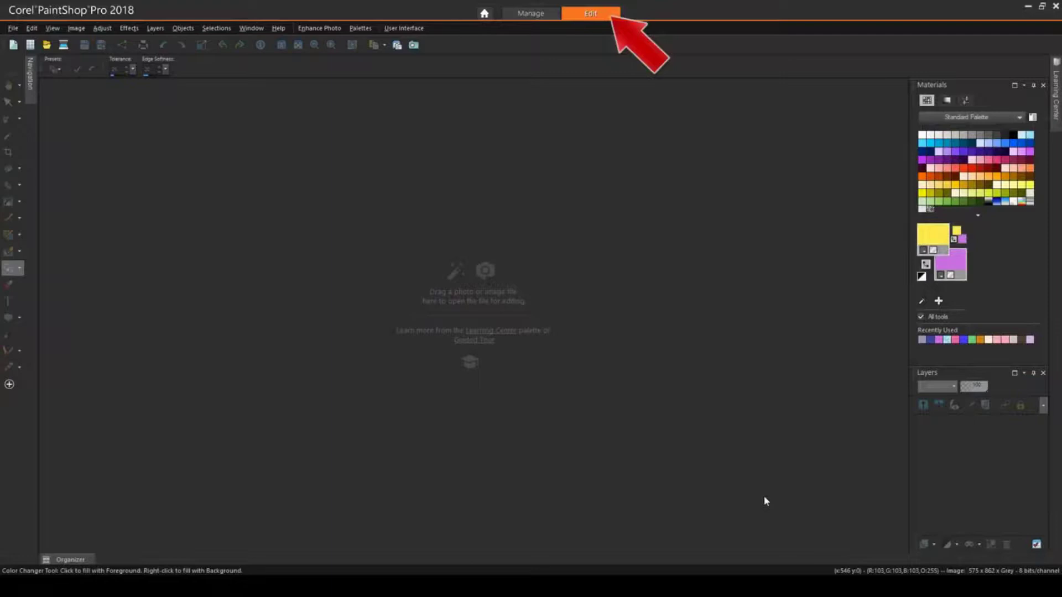
Step: Open the 'Grandma on step' photo and raise it to RGB 16 bits/channel
click(48, 45)
click(640, 178)
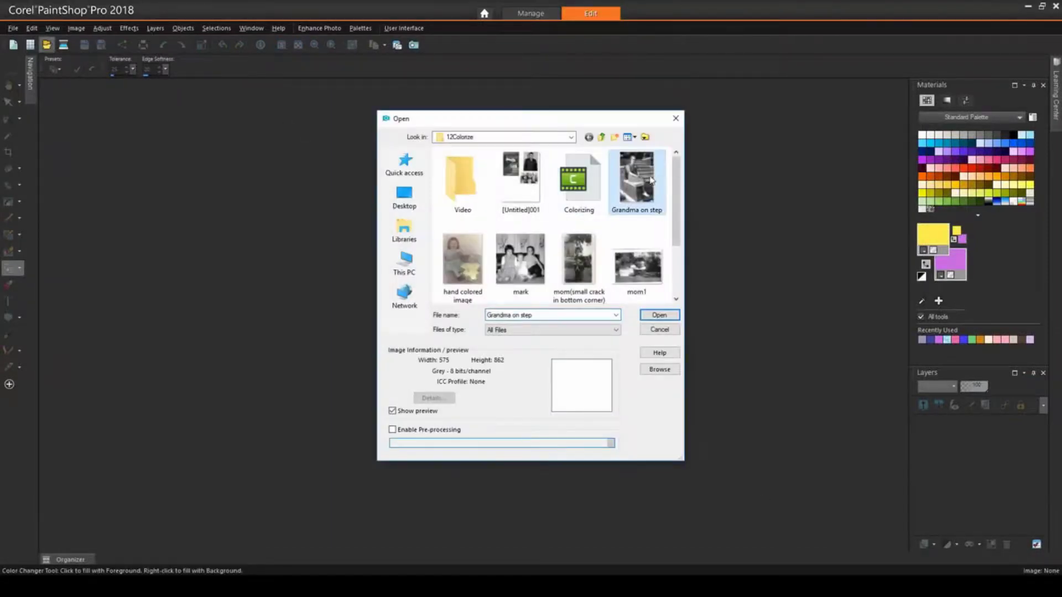
click(663, 314)
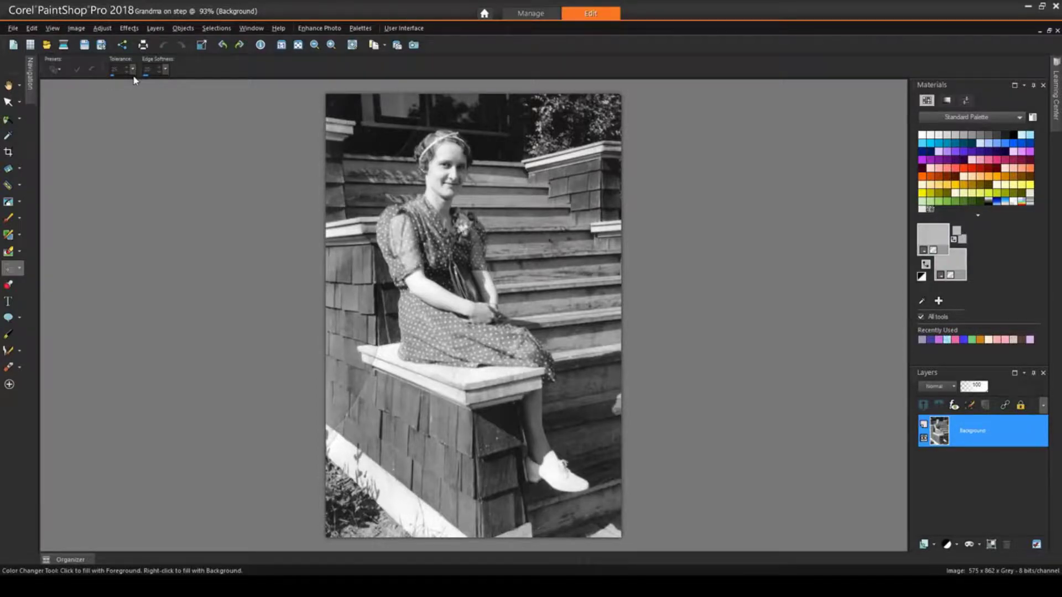
click(76, 28)
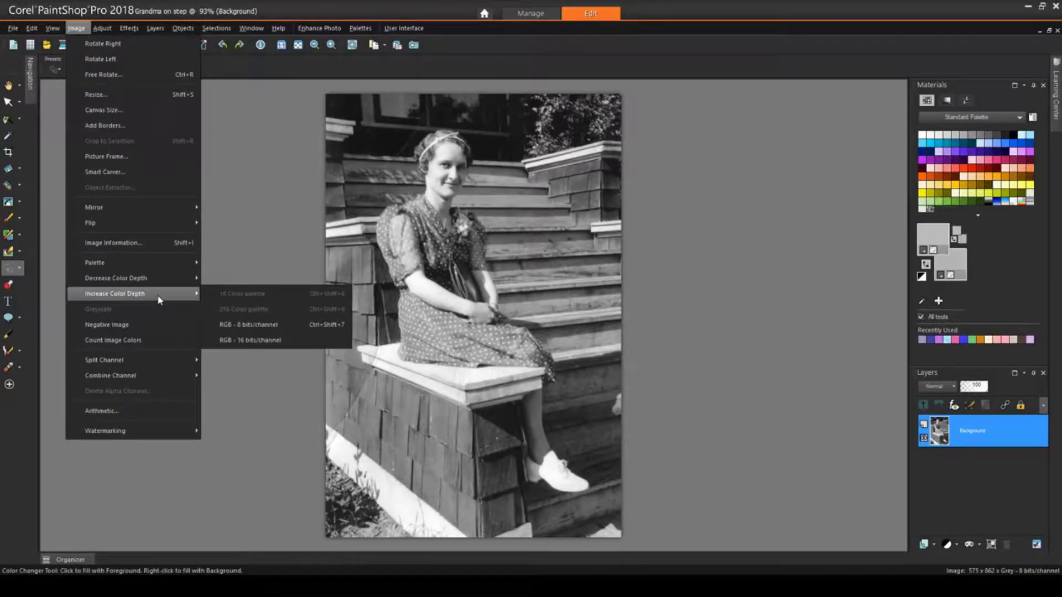
mouse_move(114, 294)
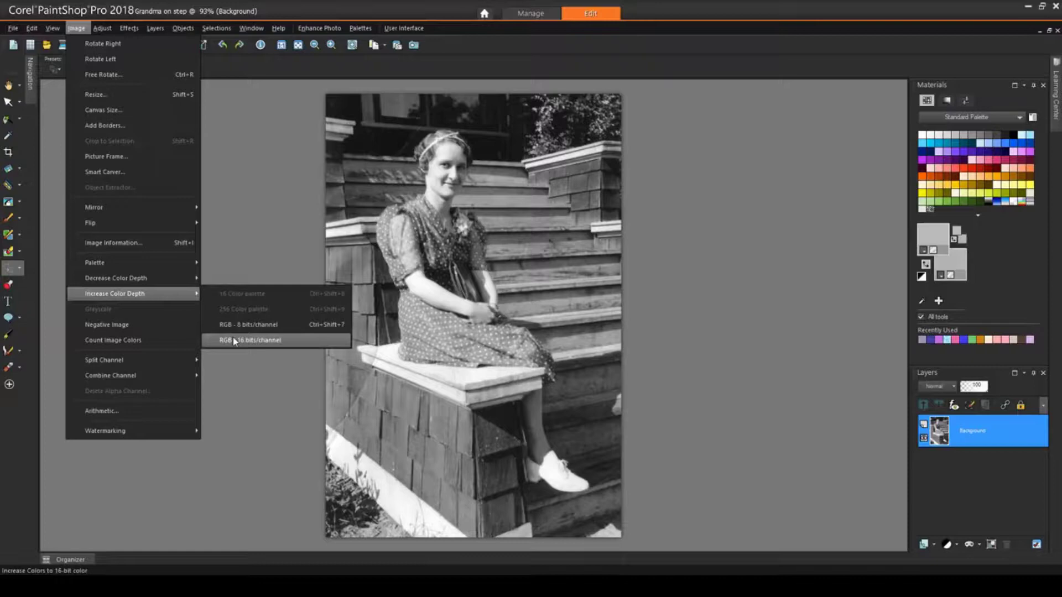
click(235, 342)
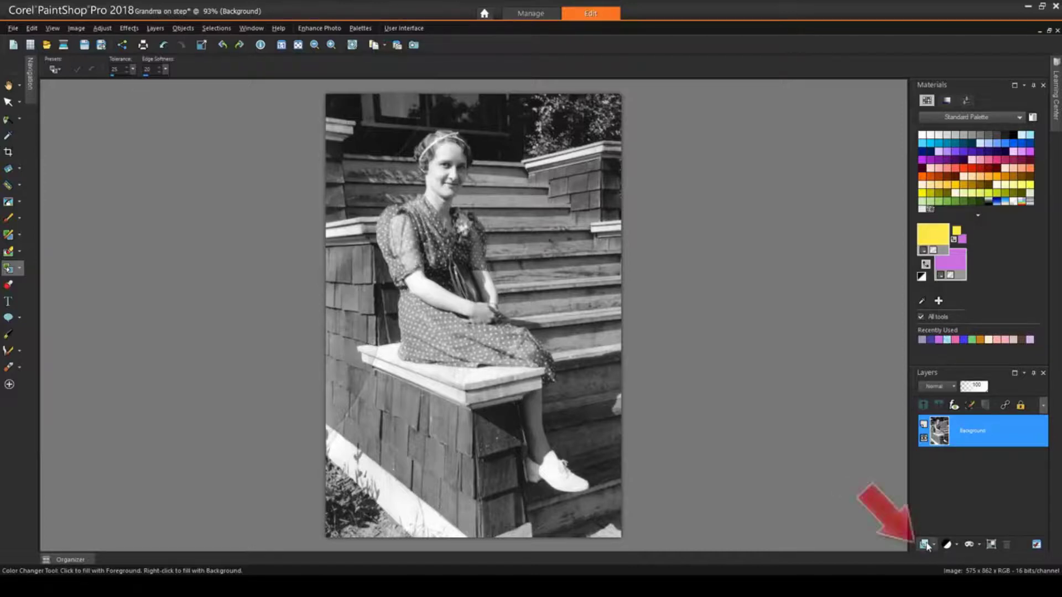
Step: Add a raster layer named Skin with the Color (Legacy) blend mode
click(926, 544)
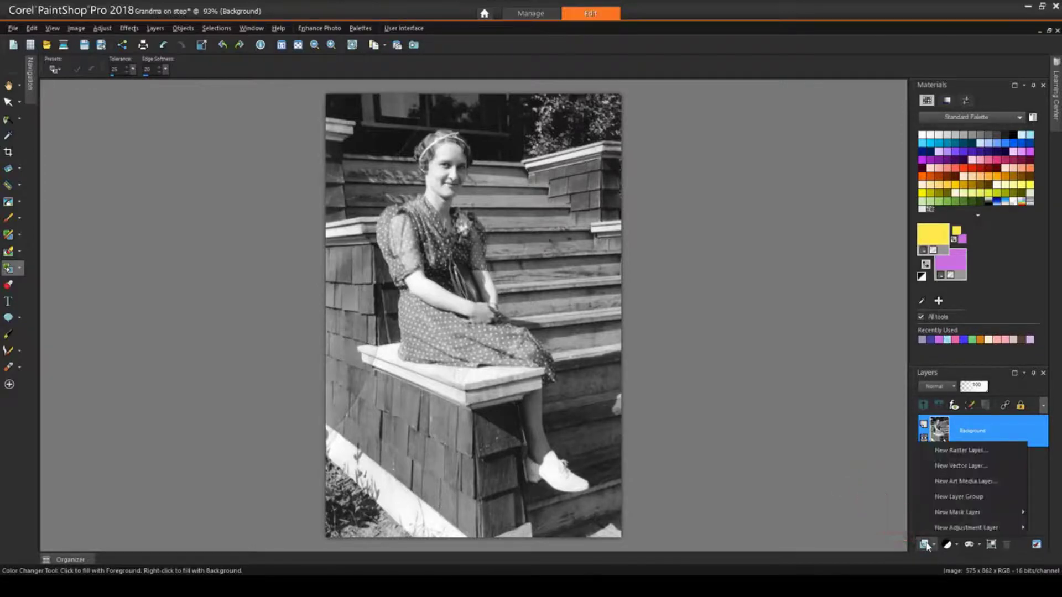
click(954, 454)
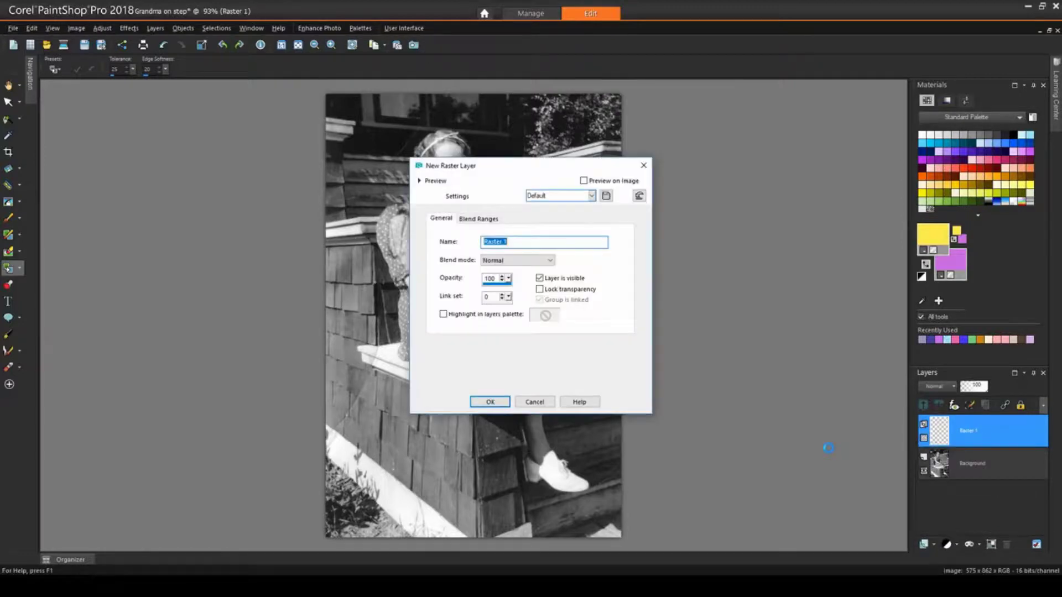
text(Skin)
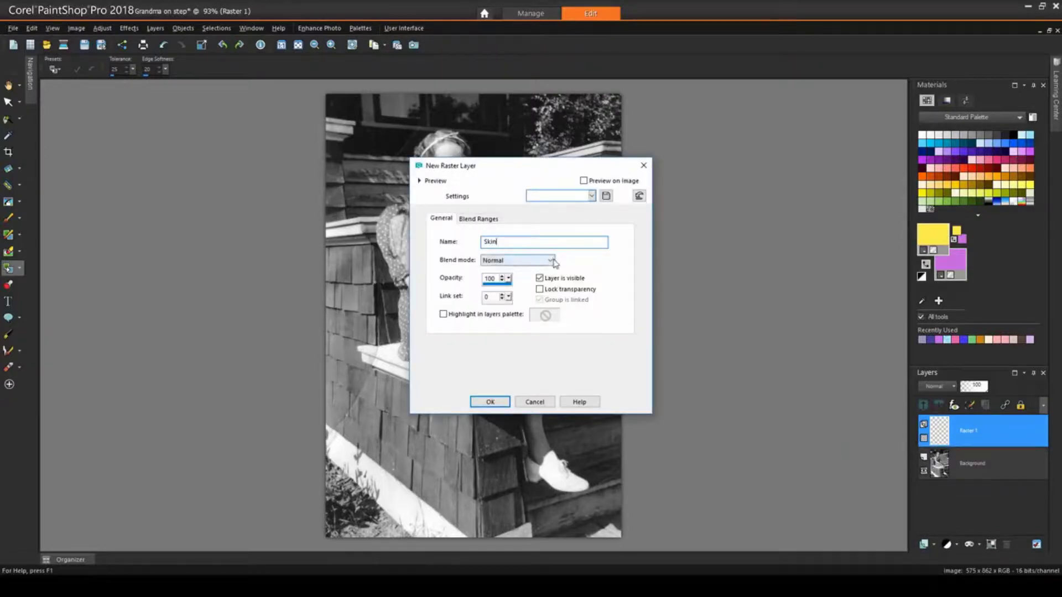
click(535, 260)
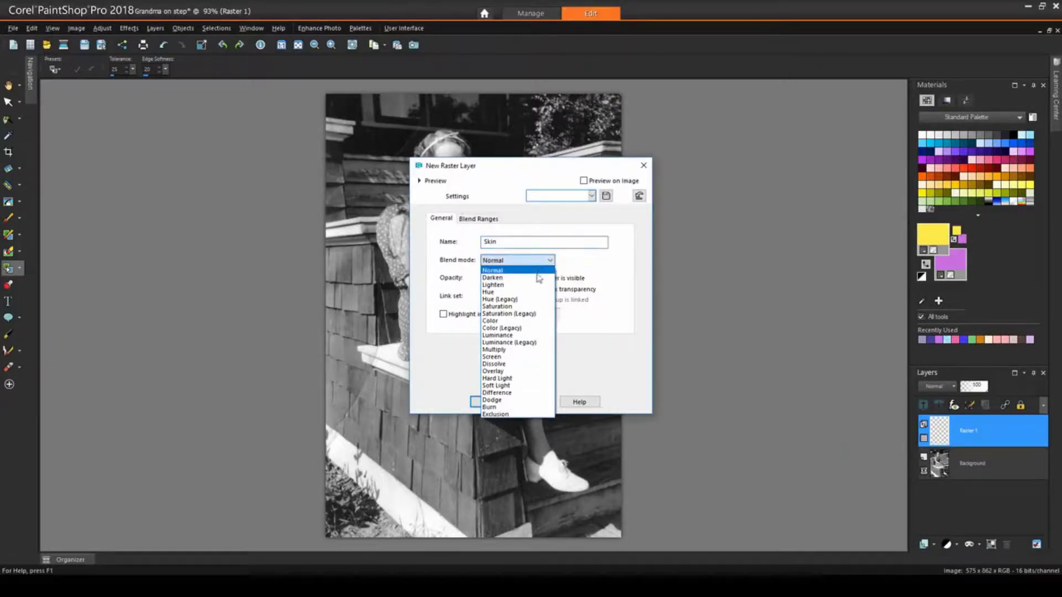
click(535, 331)
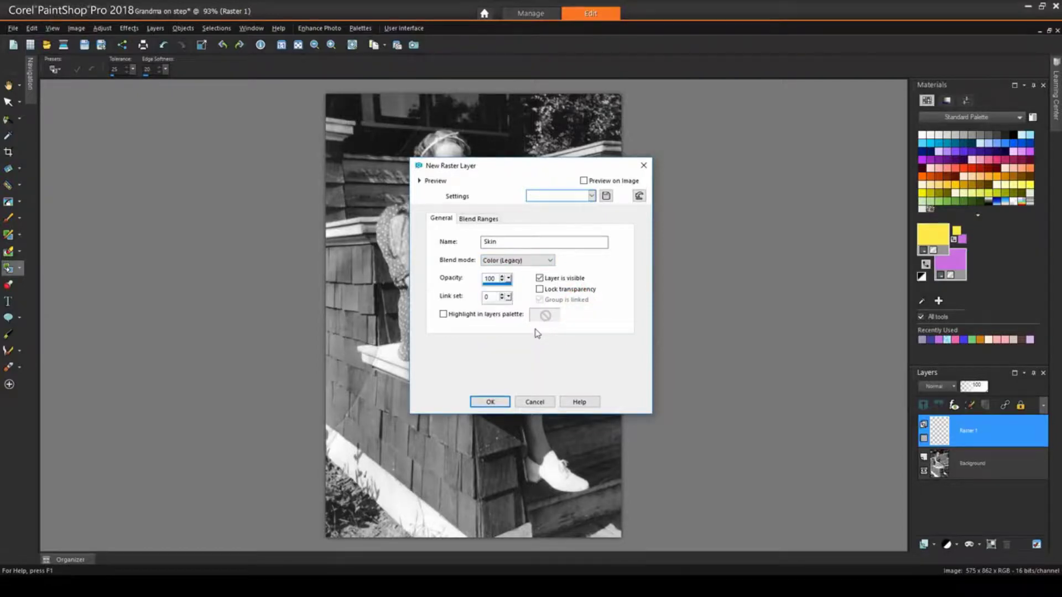
click(501, 403)
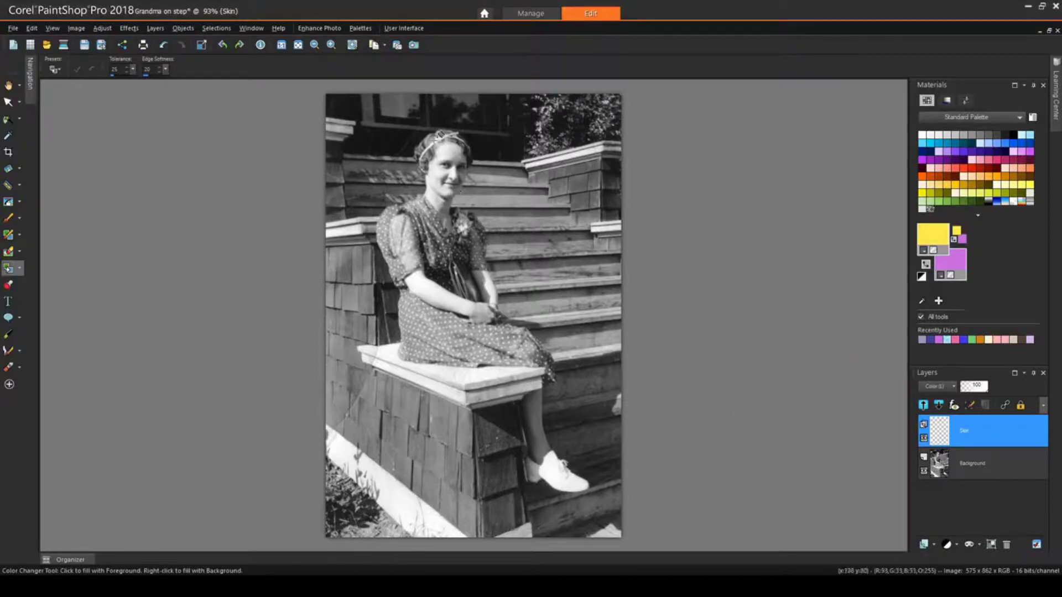
scroll(427, 132, up, 3)
scroll(379, 89, up, 1)
scroll(258, 114, up, 1)
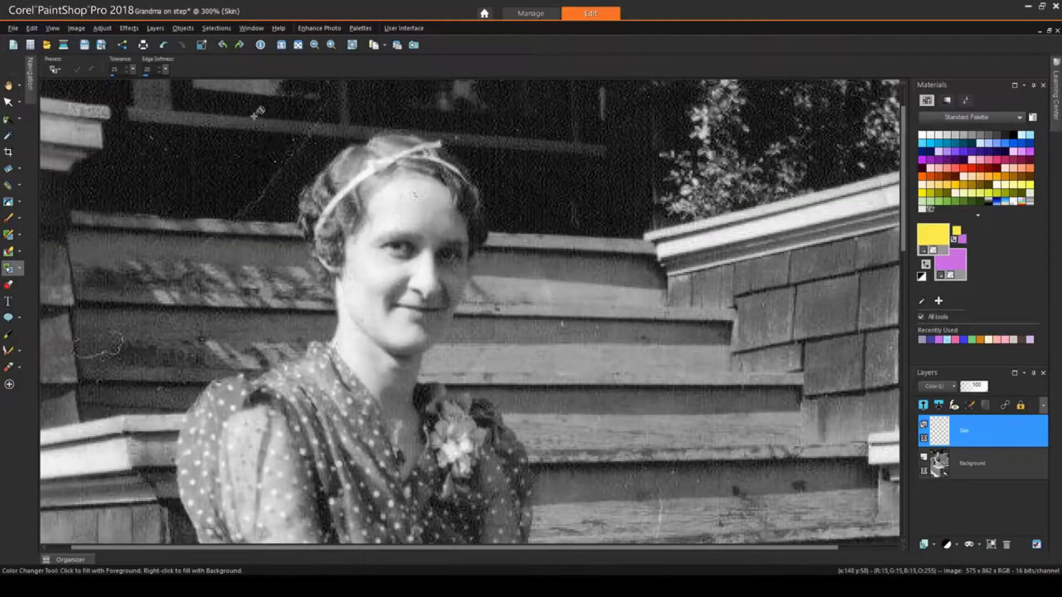
Step: Set a pale peach paint colour, saved as a 'Skin Tone' swatch in a new Colorize palette
click(940, 234)
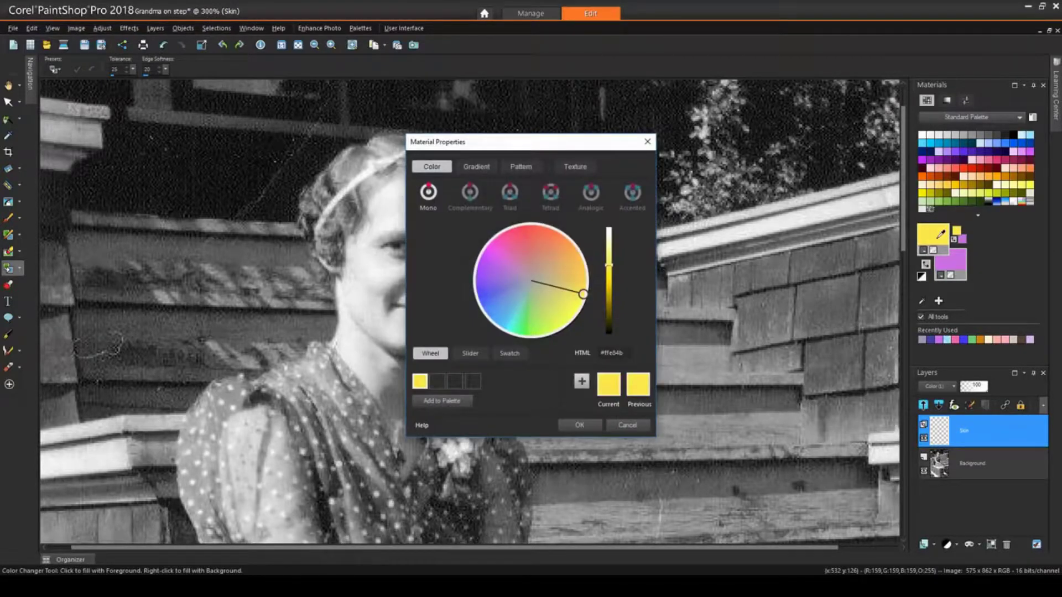
click(577, 255)
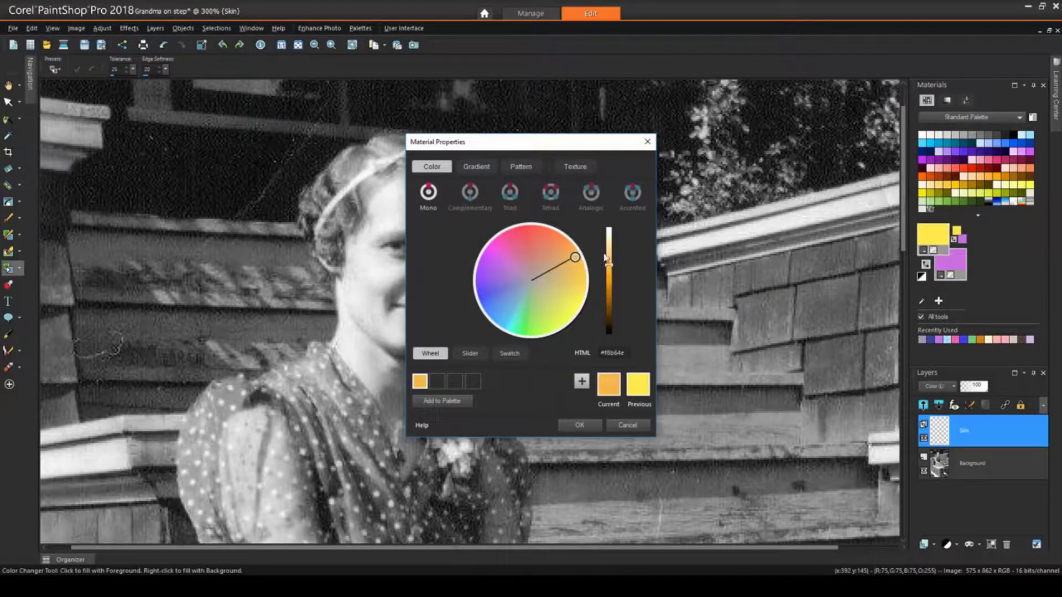
drag(606, 260, 612, 241)
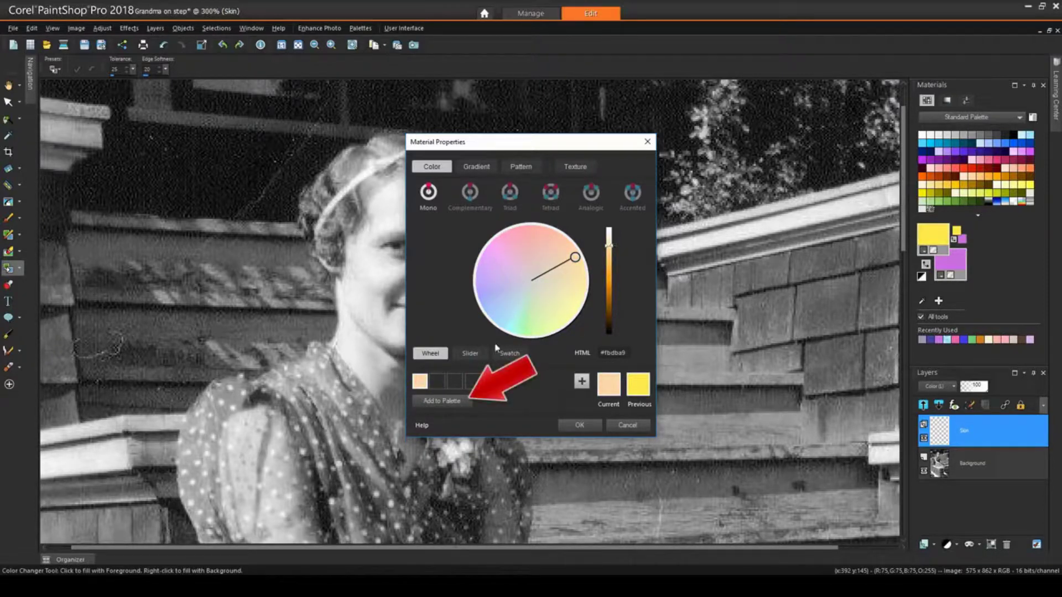
click(467, 407)
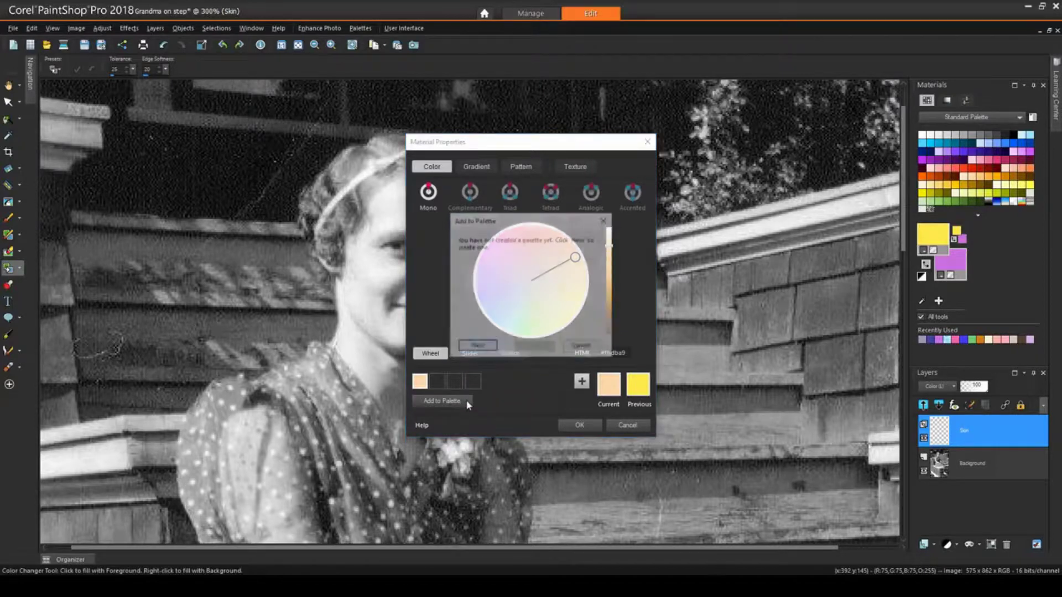
click(479, 350)
text(Colon)
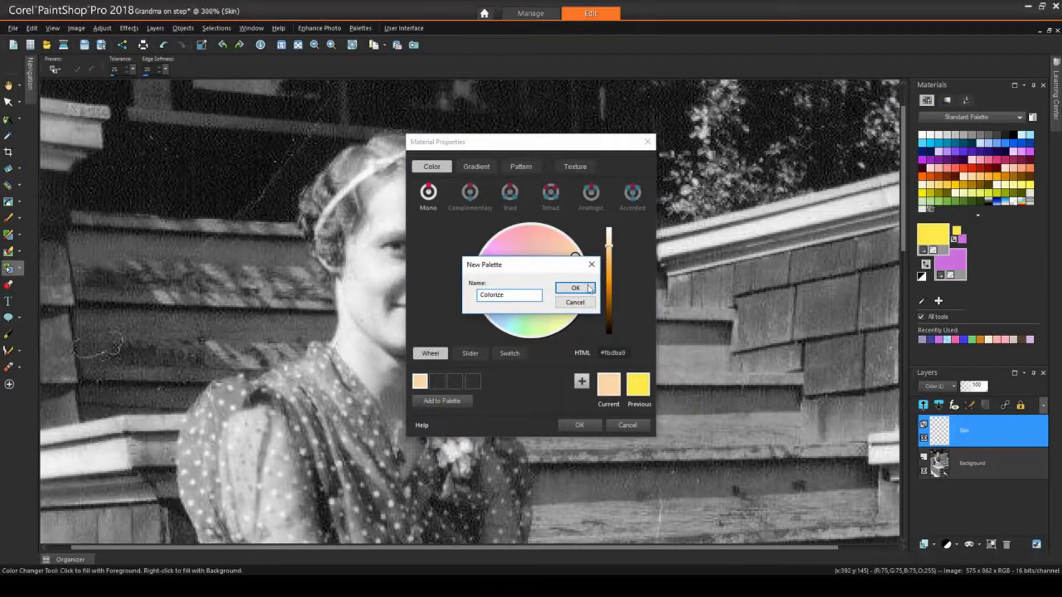
click(585, 288)
text(Skin Tone)
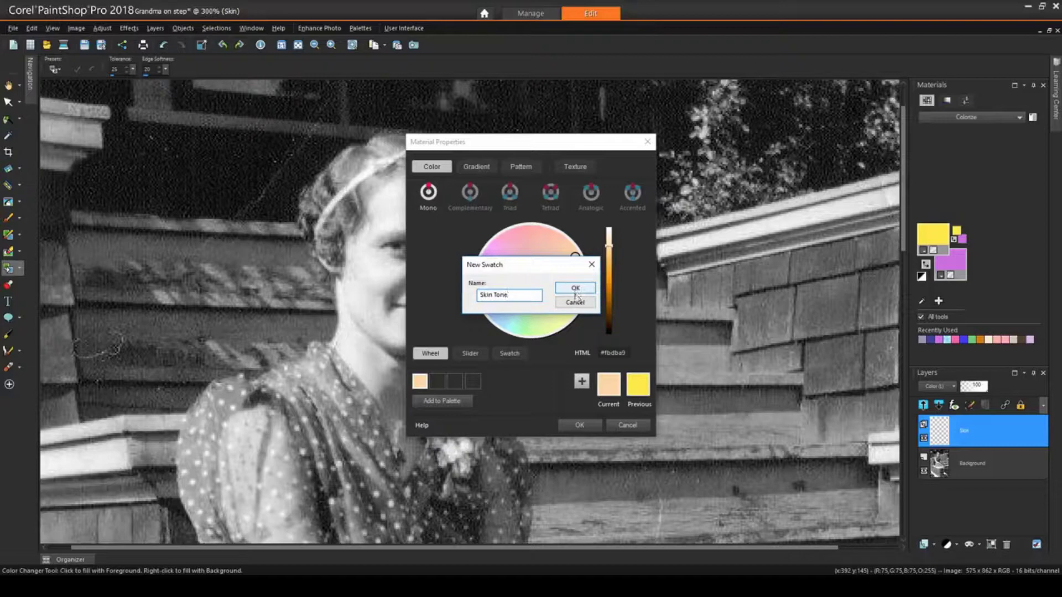
click(575, 290)
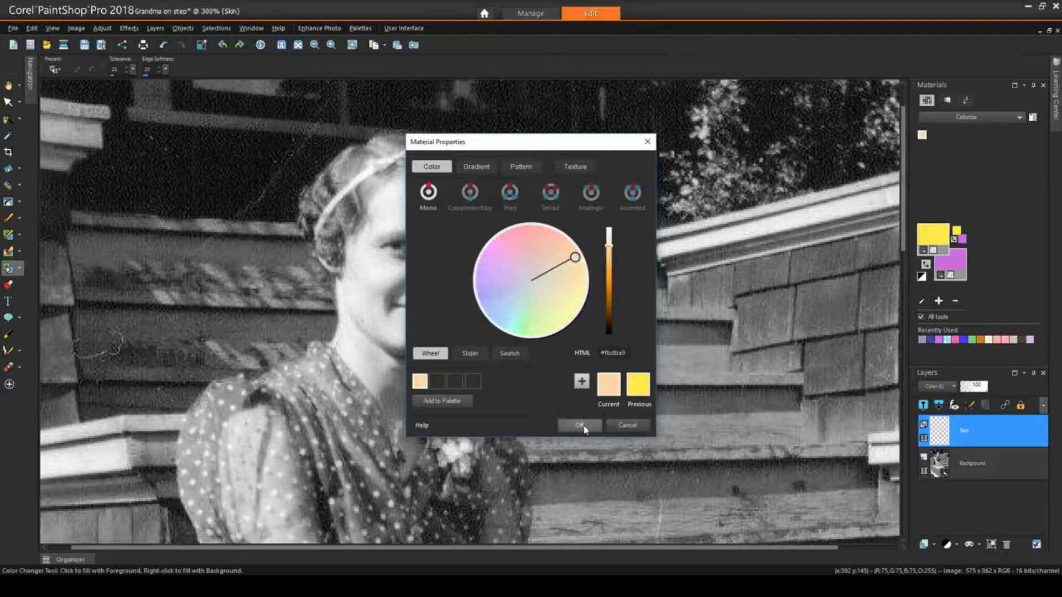
click(579, 425)
Step: With a smaller Paint Brush, paint peach over her forehead, face, jaw and neck
click(11, 219)
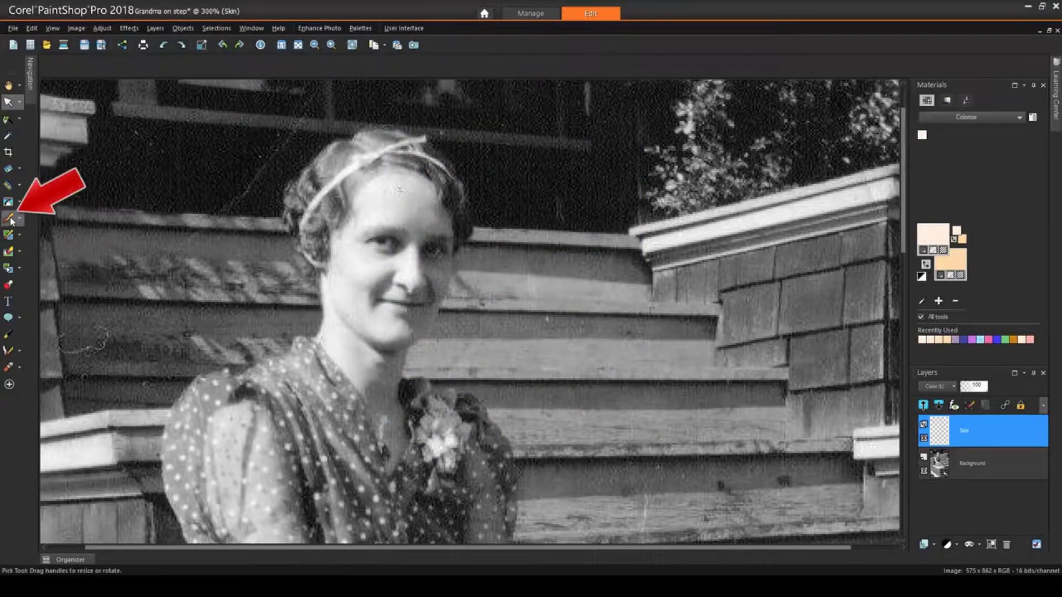
click(11, 219)
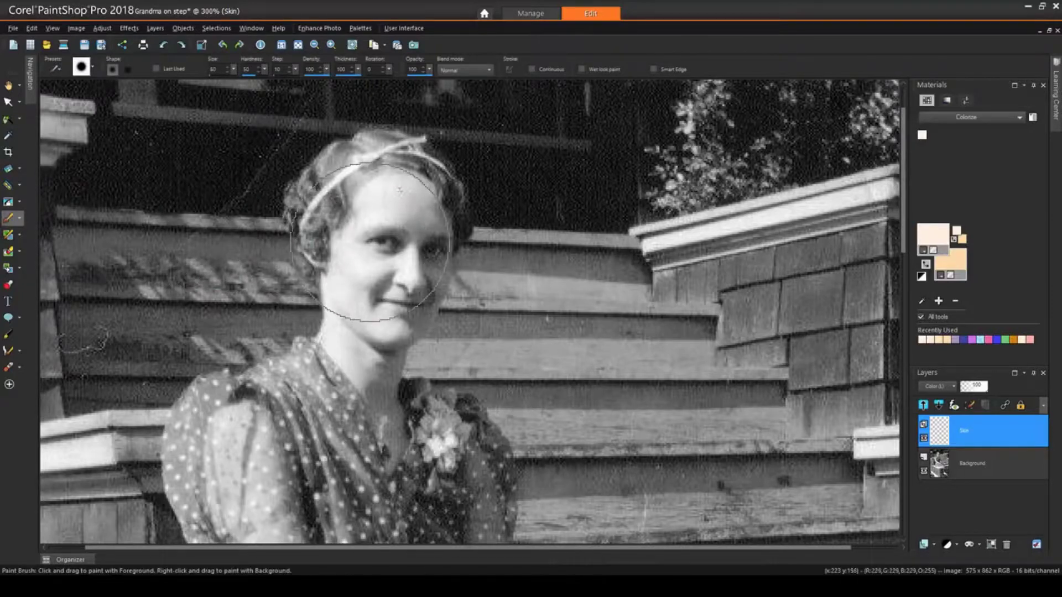
key(bracketleft)
key(bracketleft)
key(bracketleft)
key(bracketleft)
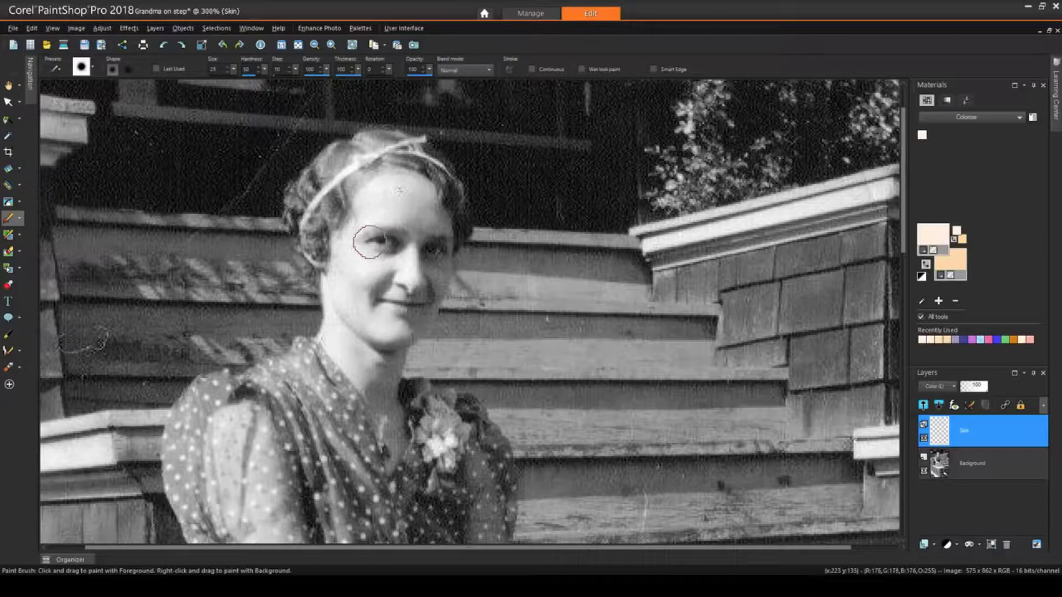
scroll(368, 202, up, 2)
mouse_move(367, 201)
mouse_down()
mouse_move(316, 423)
mouse_move(375, 410)
mouse_up()
mouse_move(379, 185)
mouse_down()
mouse_move(453, 178)
mouse_move(375, 358)
mouse_move(440, 220)
mouse_up()
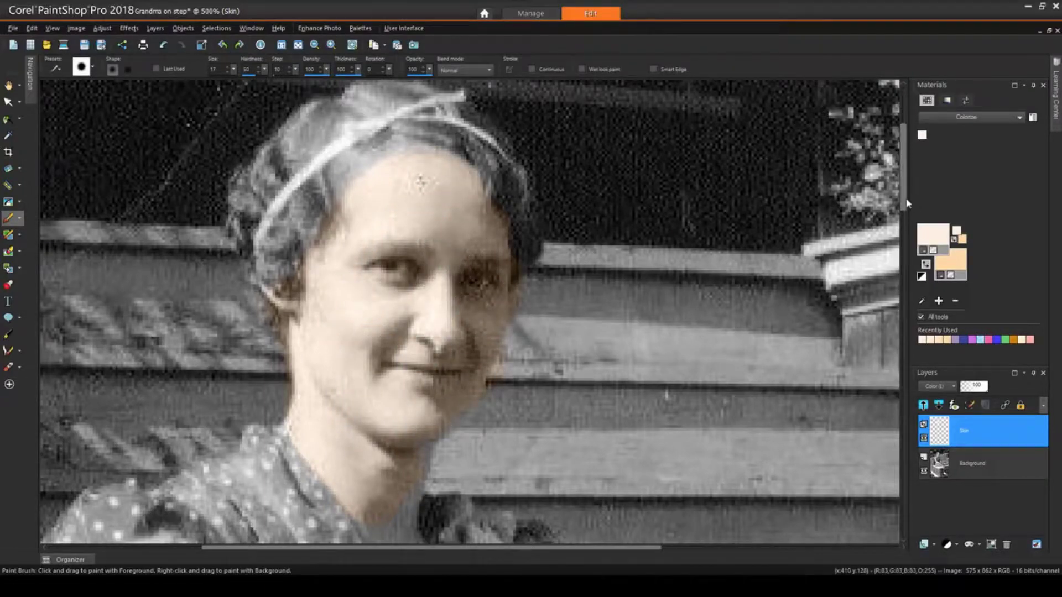
drag(907, 218, 907, 265)
drag(400, 301, 397, 274)
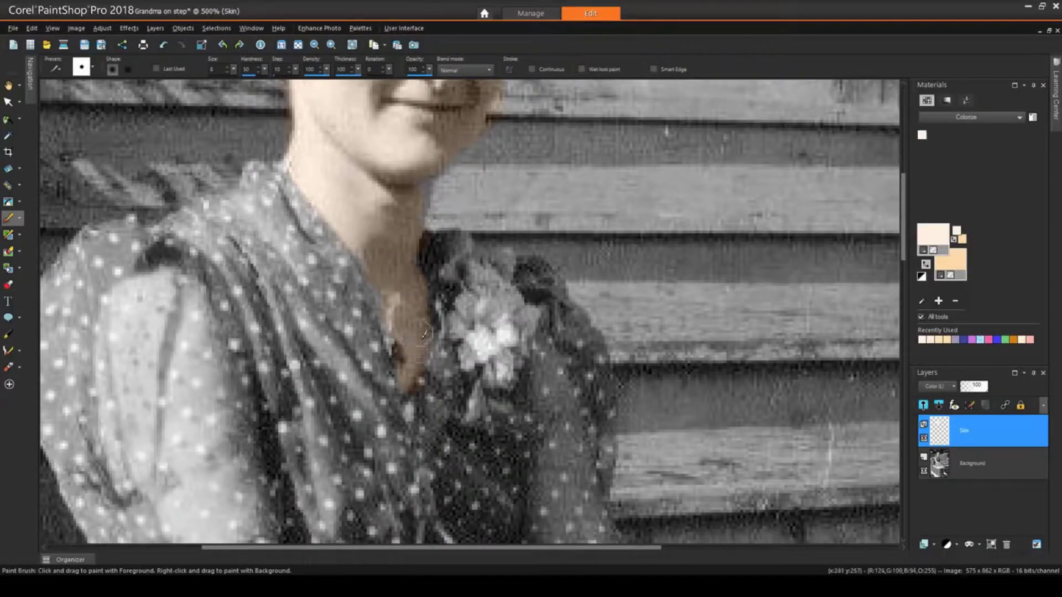
key(ctrl+w)
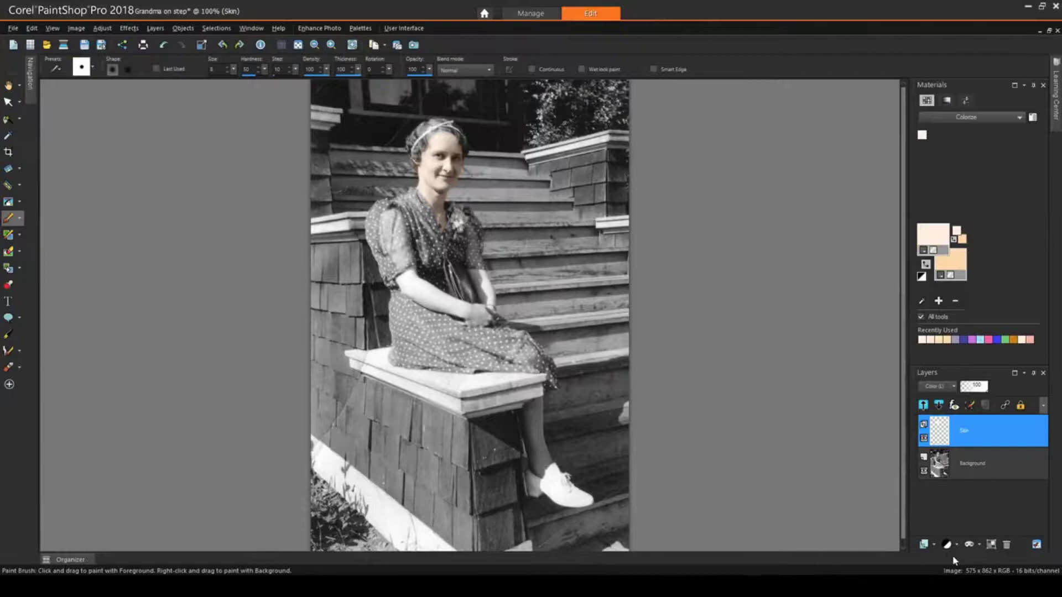
Step: Add a raster layer named Dress with the Color (Legacy) blend mode
click(932, 547)
click(962, 450)
text(Dre)
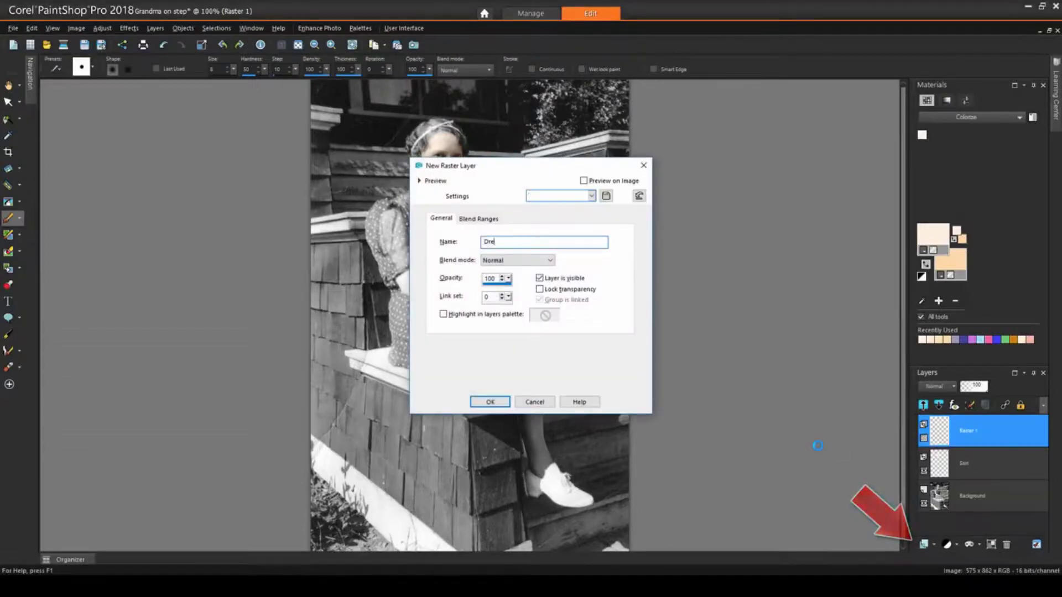
text(ss)
click(516, 259)
click(534, 331)
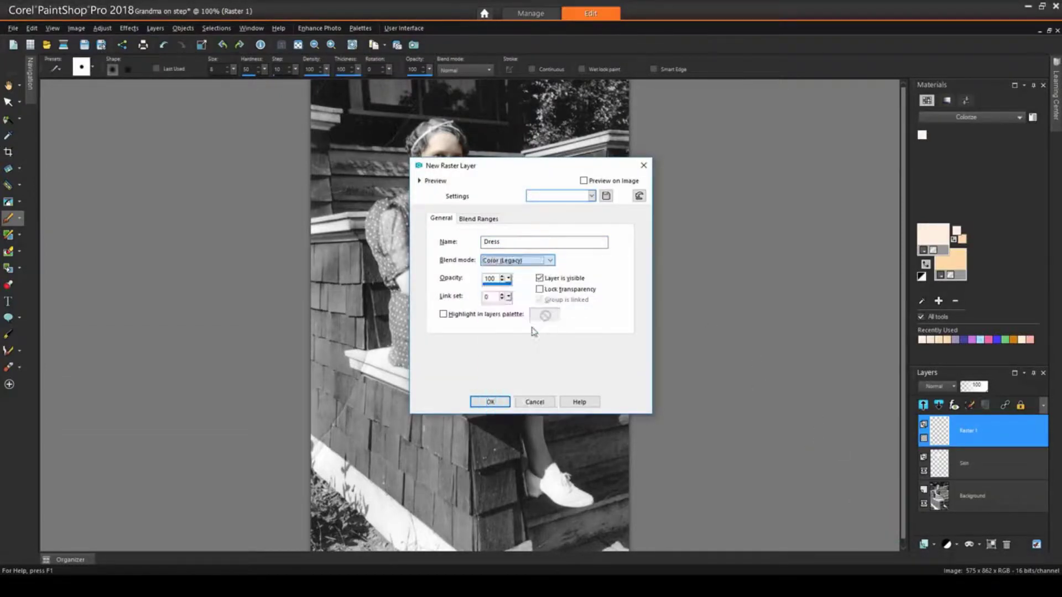
click(489, 402)
Step: Make light blue the paint colour, saved as 'Dress Blue' in the Colorize palette
click(932, 235)
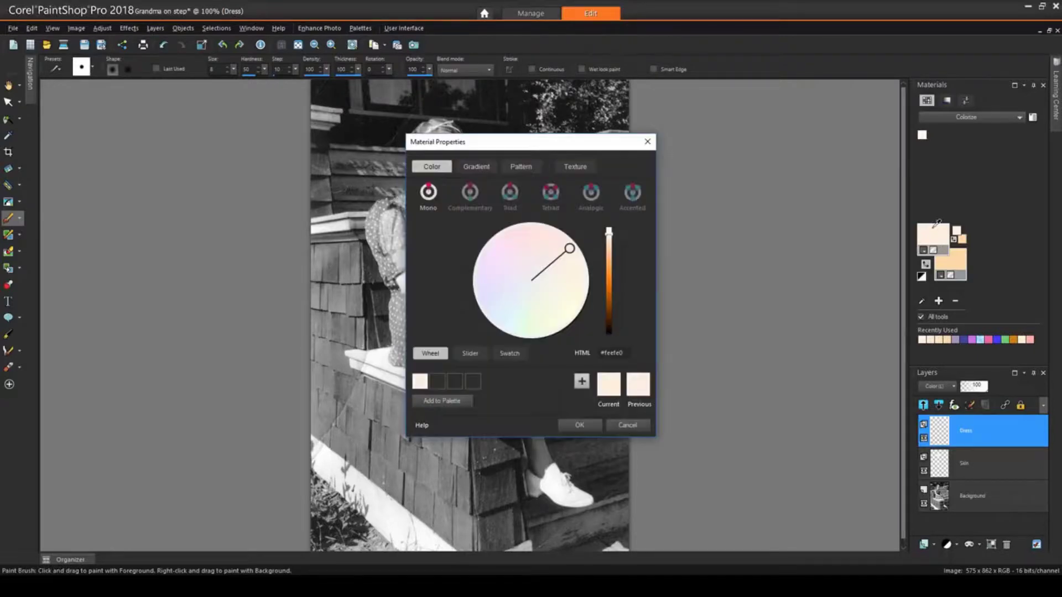
drag(569, 244, 510, 309)
drag(616, 230, 613, 246)
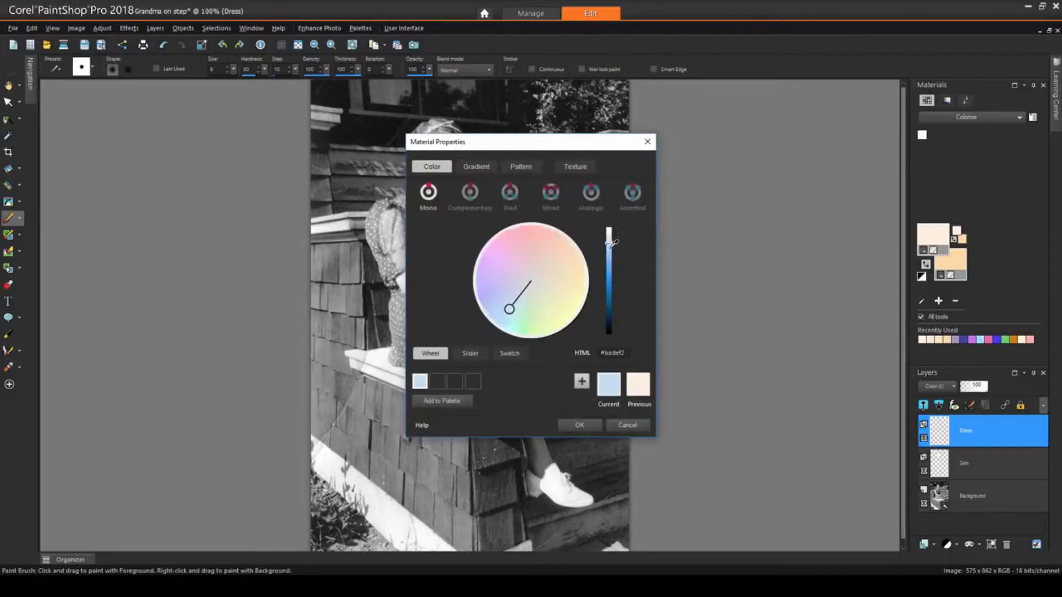
click(452, 401)
click(528, 348)
text(Di)
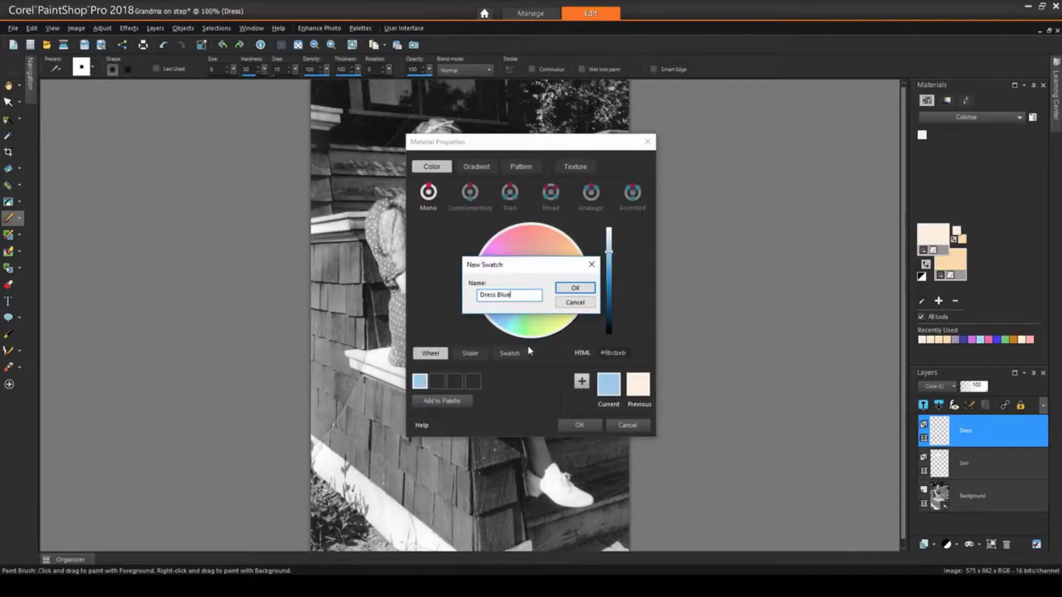
click(575, 288)
click(579, 425)
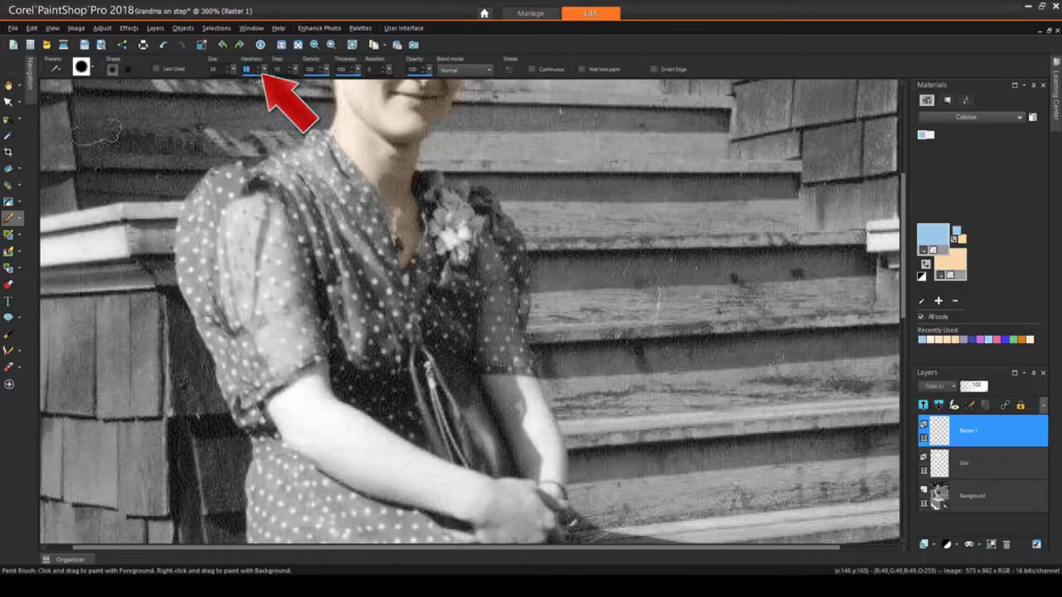
Step: Paint the dress blue across the shoulder, collar, corsage and bodice
mouse_move(268, 187)
mouse_down()
mouse_move(284, 169)
mouse_move(226, 342)
mouse_move(371, 390)
mouse_move(468, 398)
mouse_move(531, 365)
mouse_up()
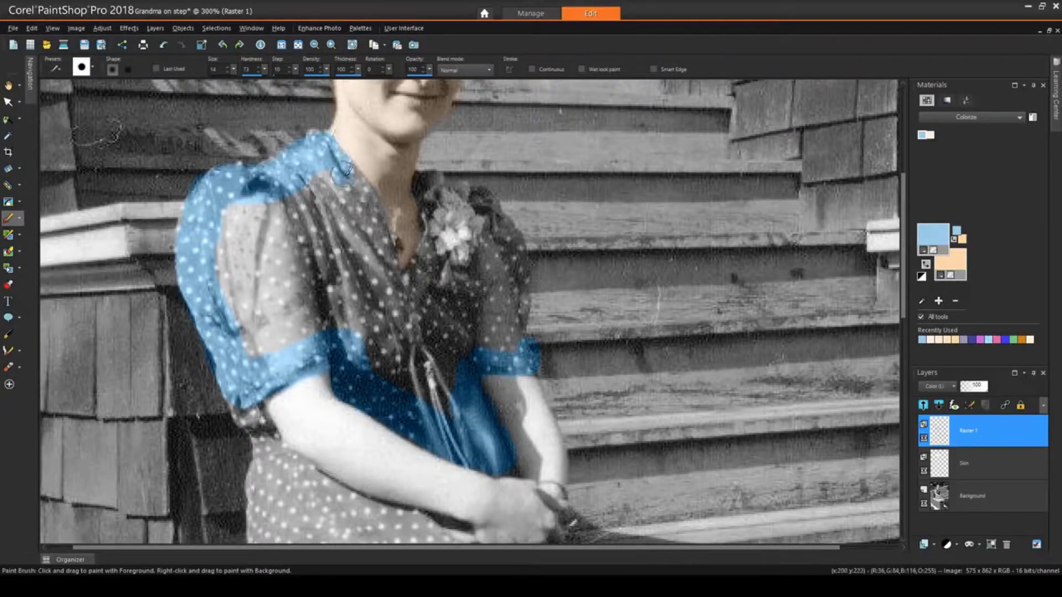
mouse_move(390, 238)
mouse_down()
mouse_move(475, 204)
mouse_move(509, 244)
mouse_move(509, 320)
mouse_move(487, 333)
mouse_move(509, 258)
mouse_up()
mouse_move(432, 308)
mouse_down()
mouse_move(436, 357)
mouse_move(456, 389)
mouse_move(477, 273)
mouse_move(331, 214)
mouse_move(242, 249)
mouse_move(265, 348)
mouse_move(294, 308)
mouse_up()
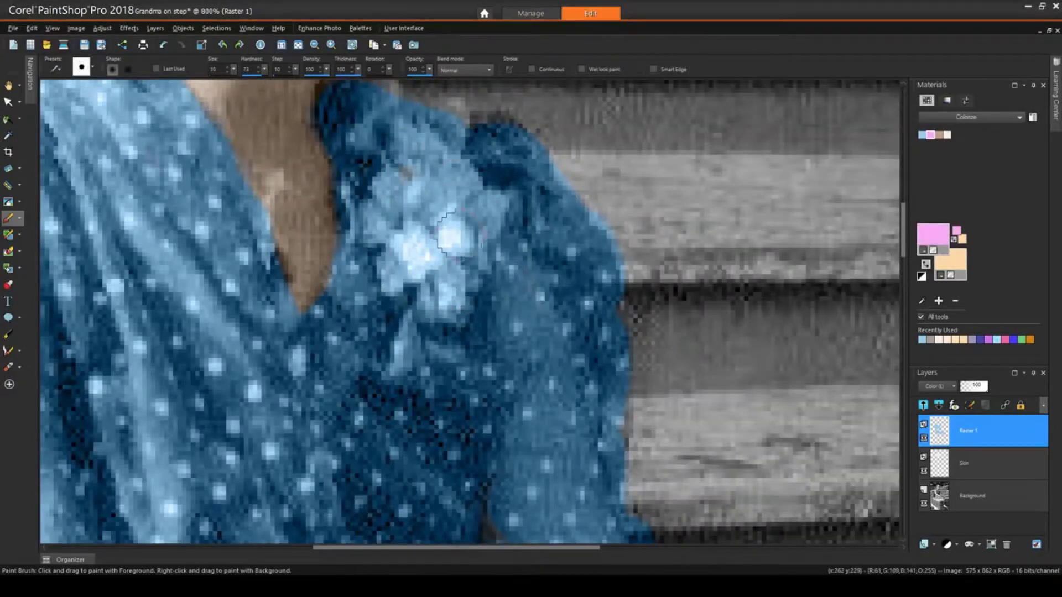
Step: Paint the brooch pink, and the strap and purse handle brown
drag(462, 230, 492, 216)
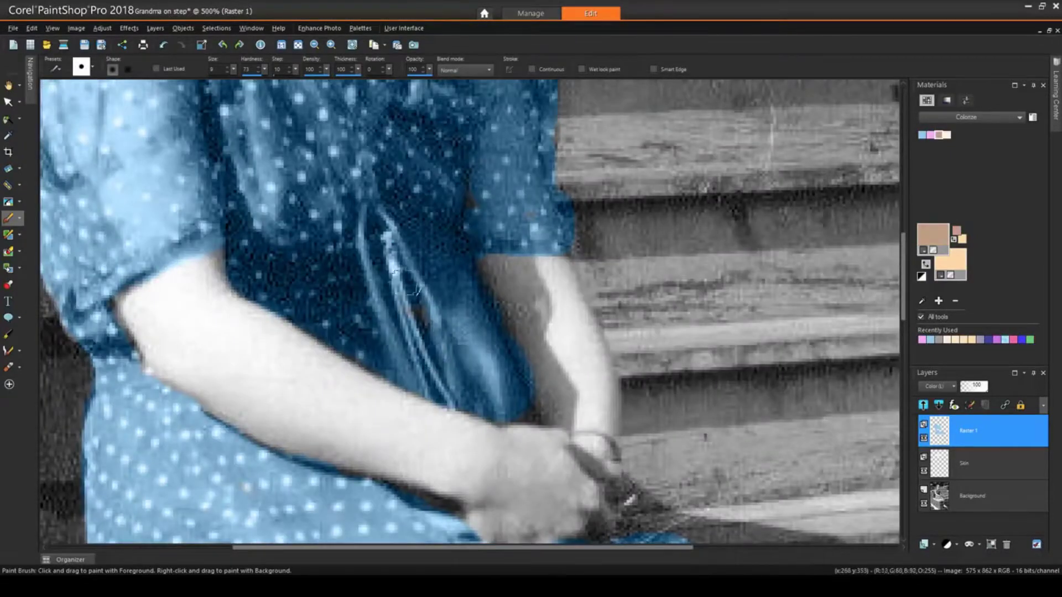
mouse_move(372, 224)
mouse_down()
mouse_move(429, 380)
mouse_move(534, 415)
mouse_move(468, 279)
mouse_move(383, 260)
mouse_up()
mouse_move(428, 337)
mouse_down()
mouse_move(422, 317)
mouse_move(466, 362)
mouse_move(484, 313)
mouse_move(483, 402)
mouse_up()
scroll(484, 404, down, 4)
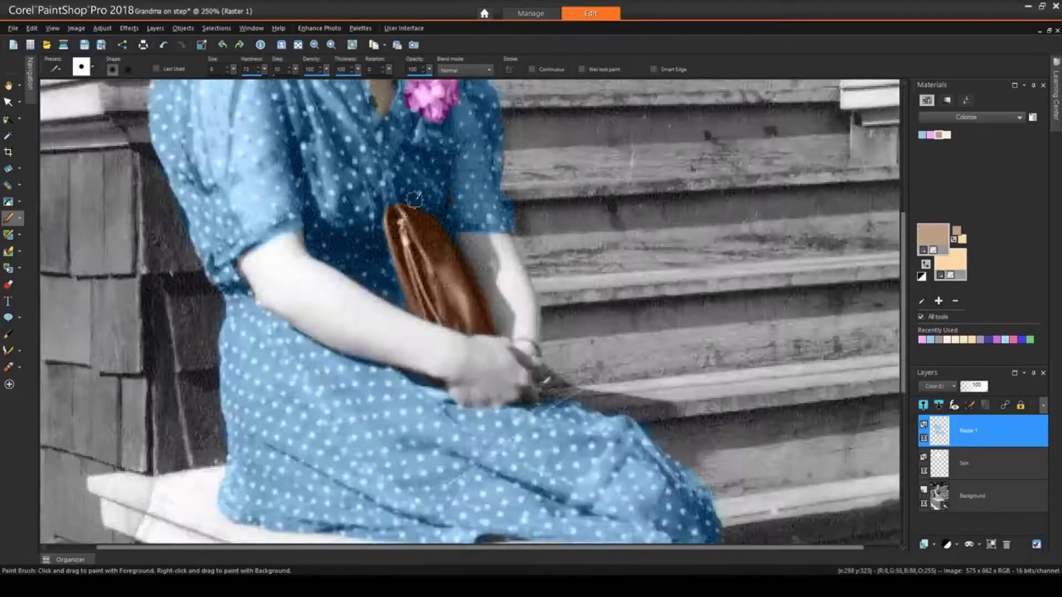
scroll(230, 266, down, 2)
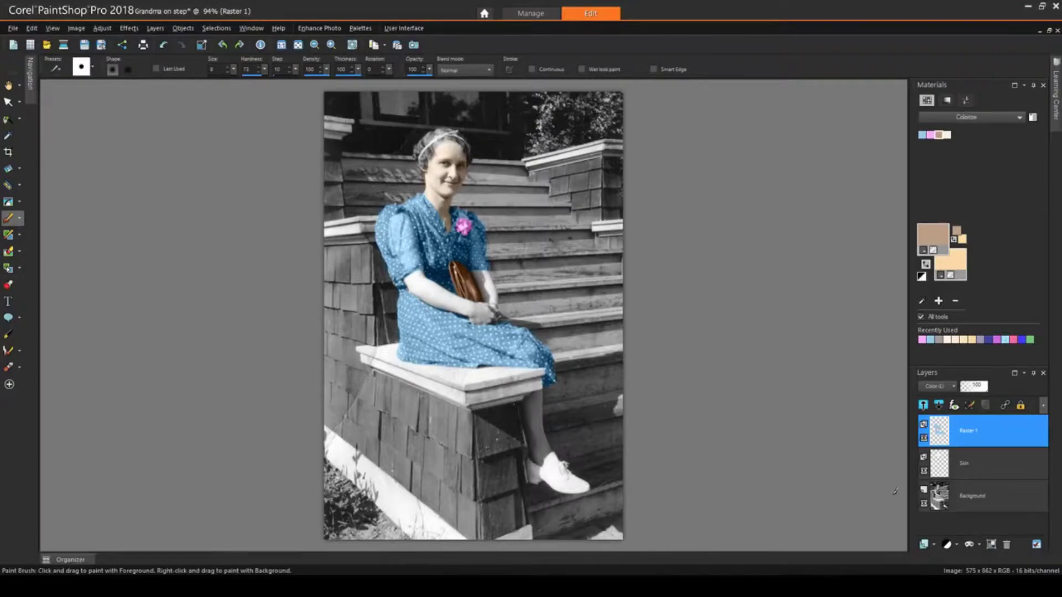
Step: Make the Skin layer active and choose the Skin Tone swatch
click(973, 462)
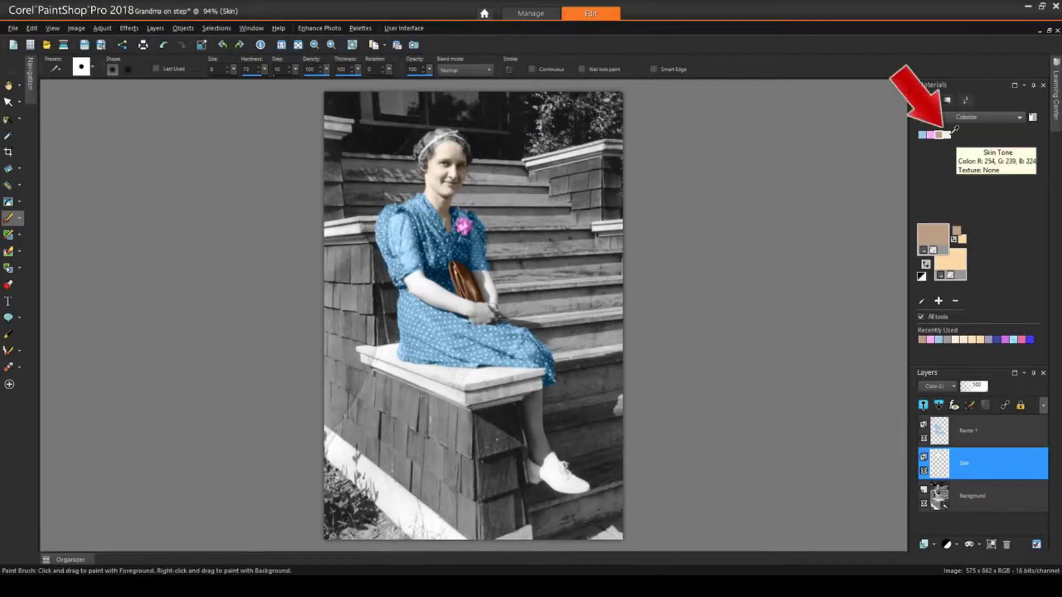
click(948, 133)
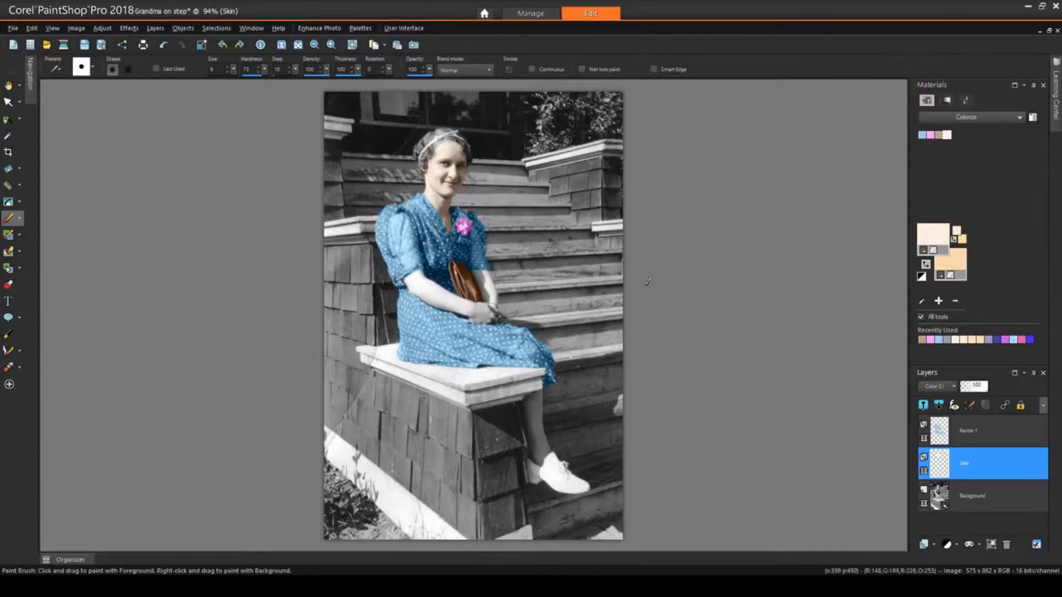
scroll(474, 321, up, 2)
scroll(427, 297, up, 2)
scroll(427, 297, up, 1)
scroll(396, 277, up, 2)
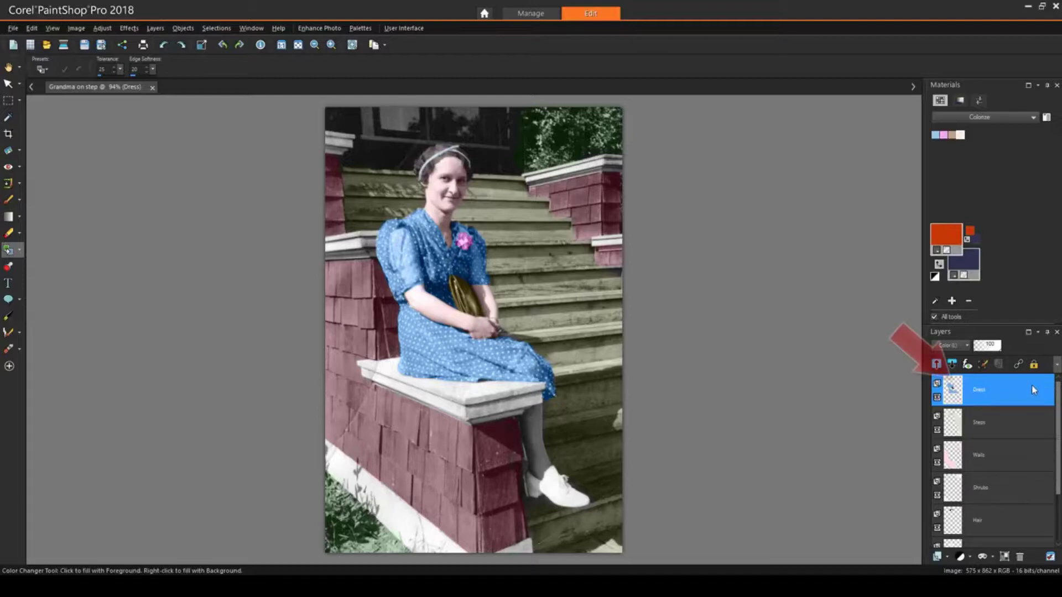
Step: Set a peach paint colour and use Color Changer to turn the blue dress orange
double_click(1032, 390)
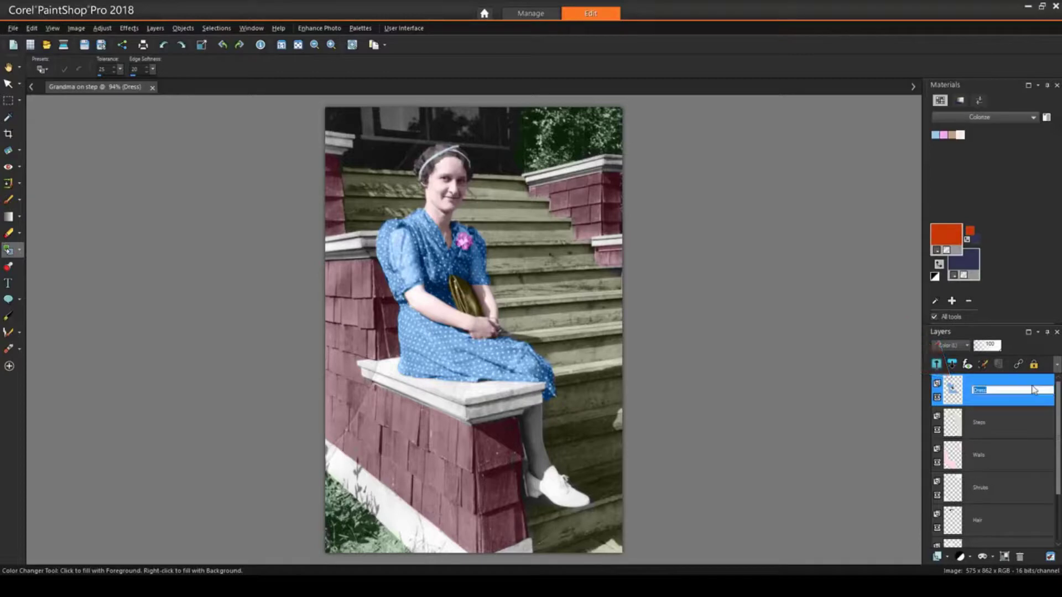
click(952, 229)
click(613, 251)
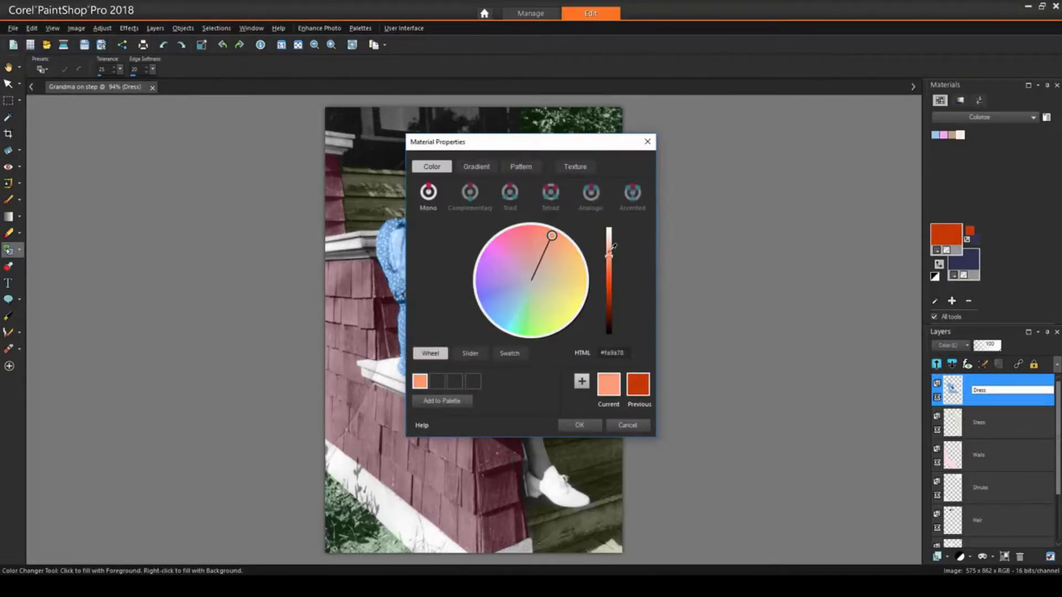
click(579, 425)
click(20, 251)
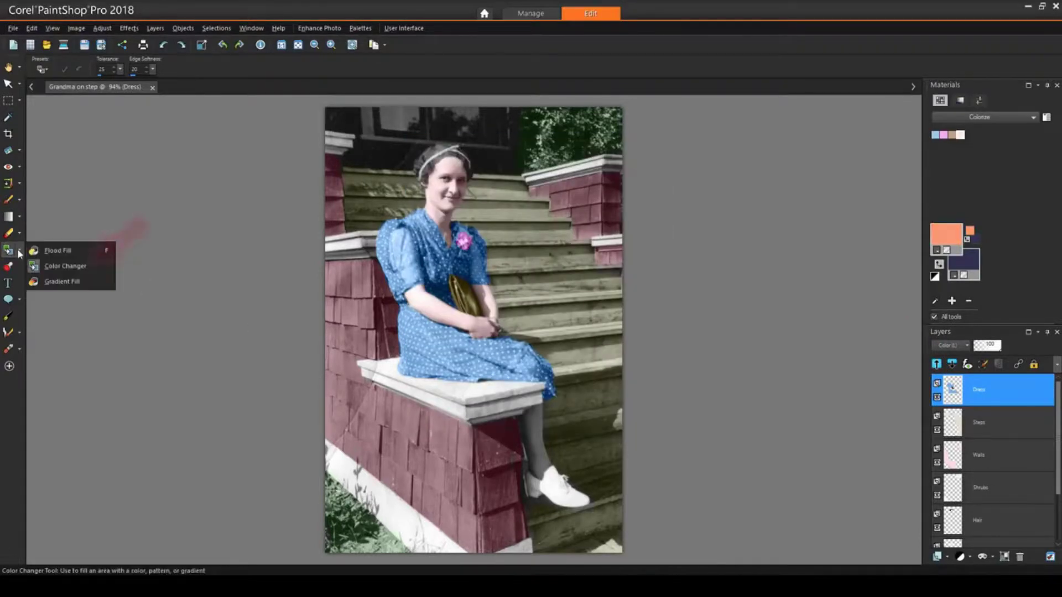
click(80, 269)
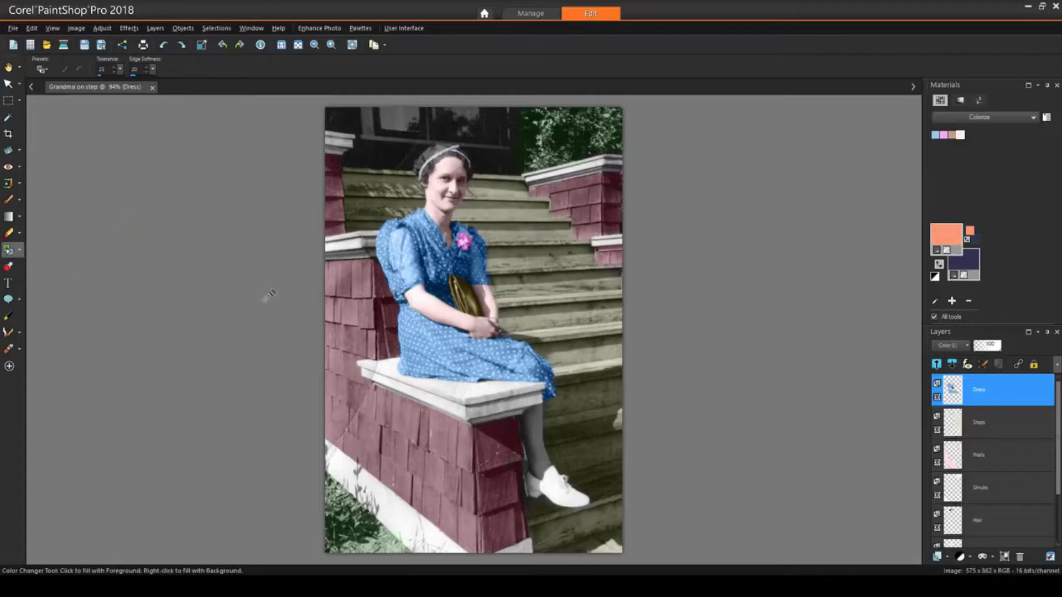
click(405, 257)
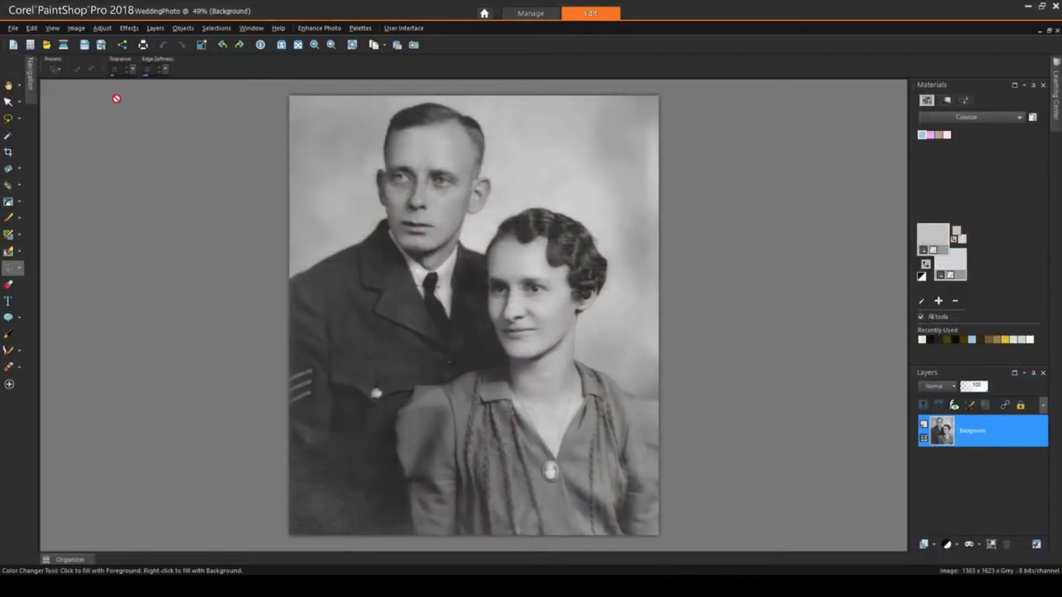
Step: Raise the wedding photo to RGB 16 bits/channel and add a raster layer named Colorize
click(76, 28)
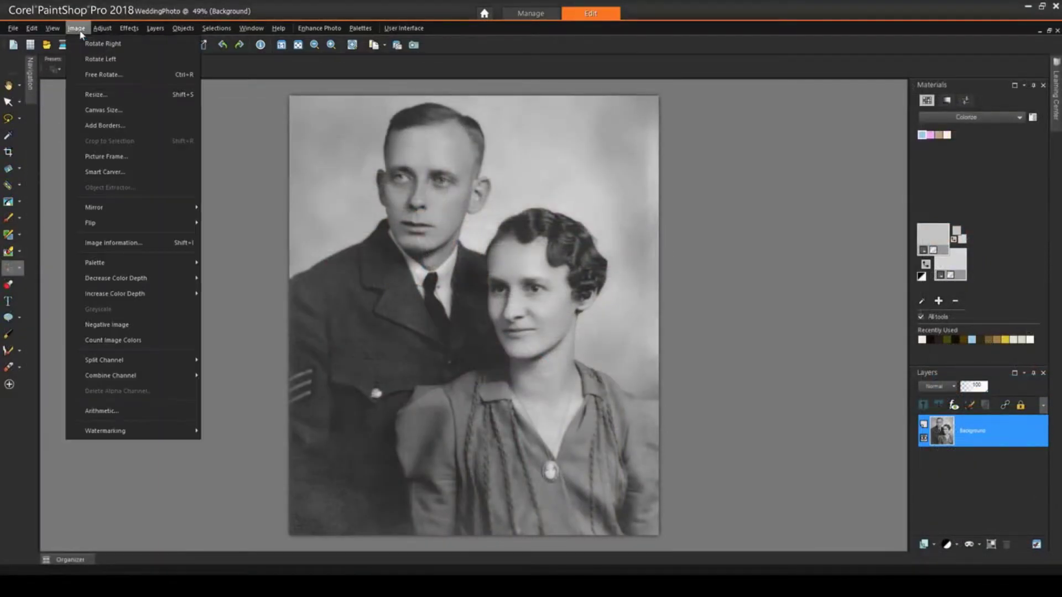
mouse_move(115, 293)
click(219, 340)
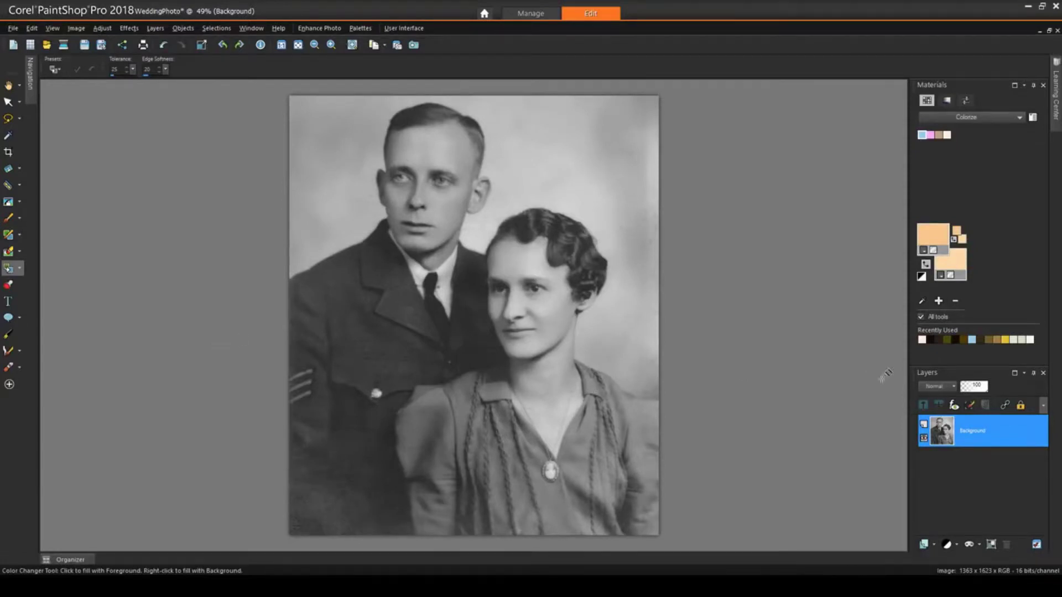
click(926, 545)
click(950, 451)
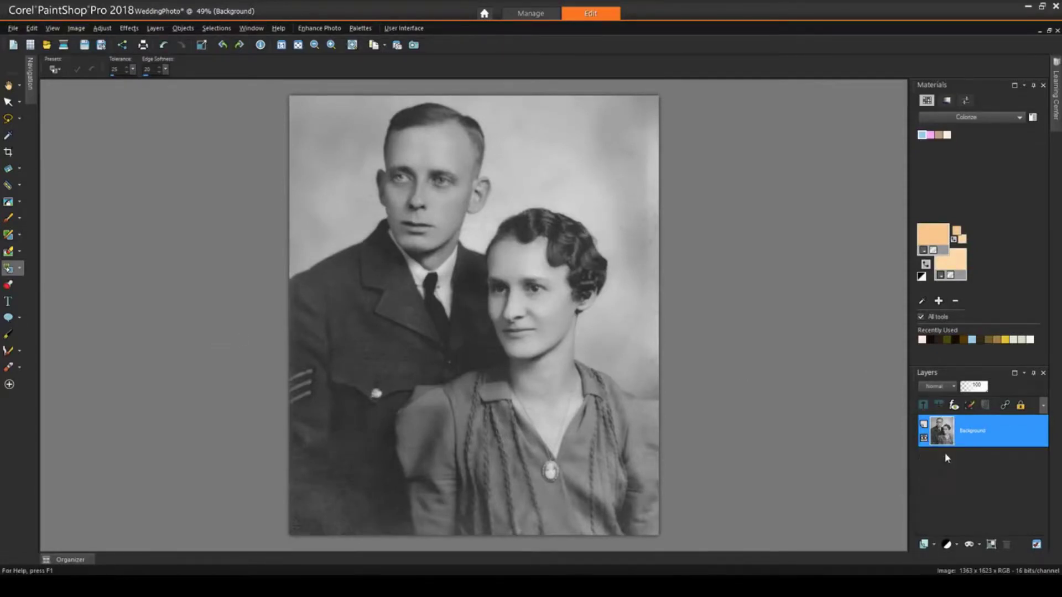
text(Color)
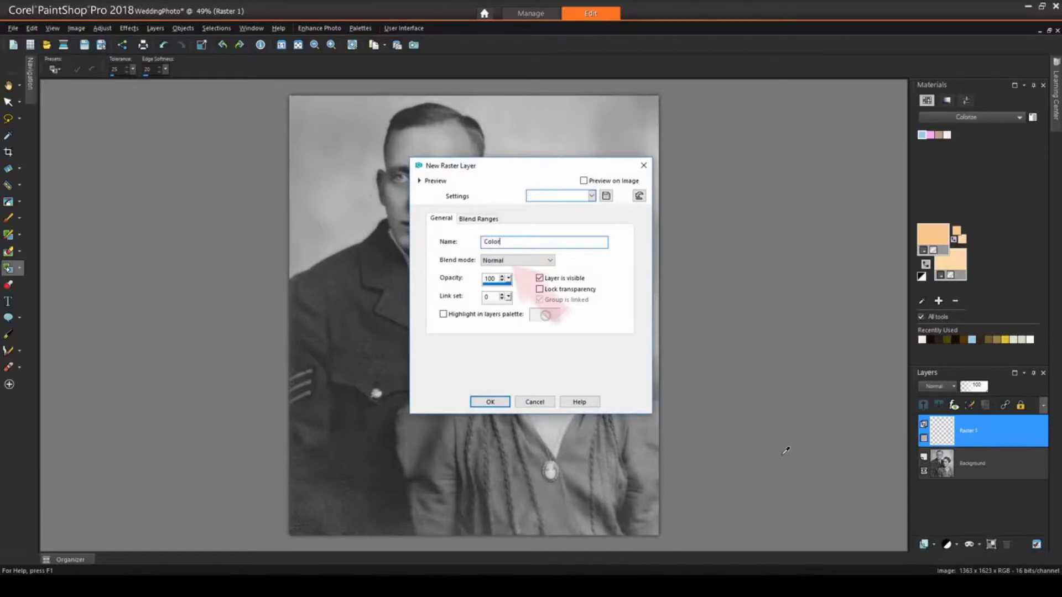
text(ize)
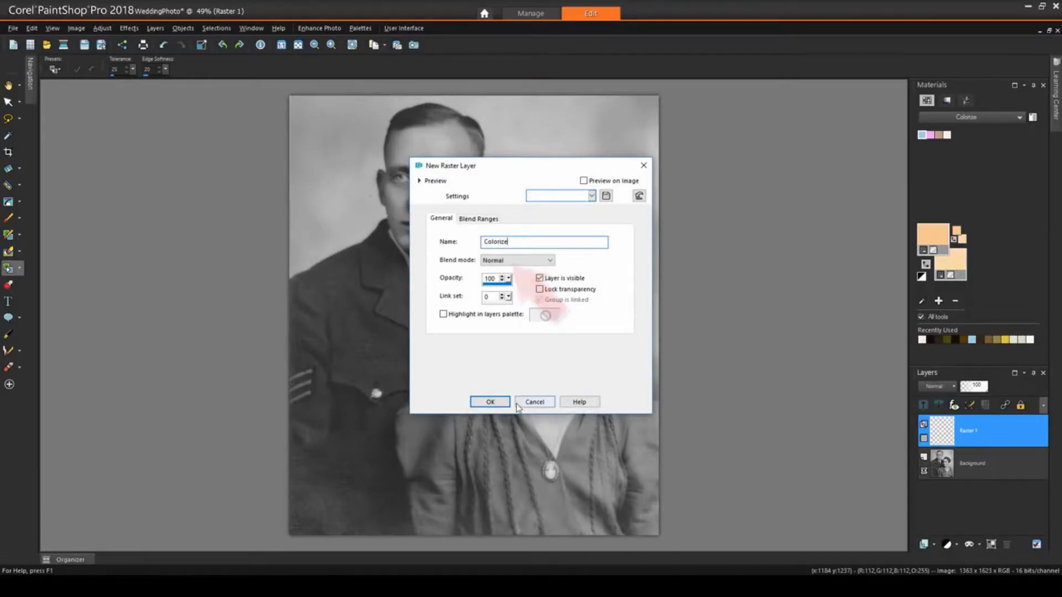
key(Return)
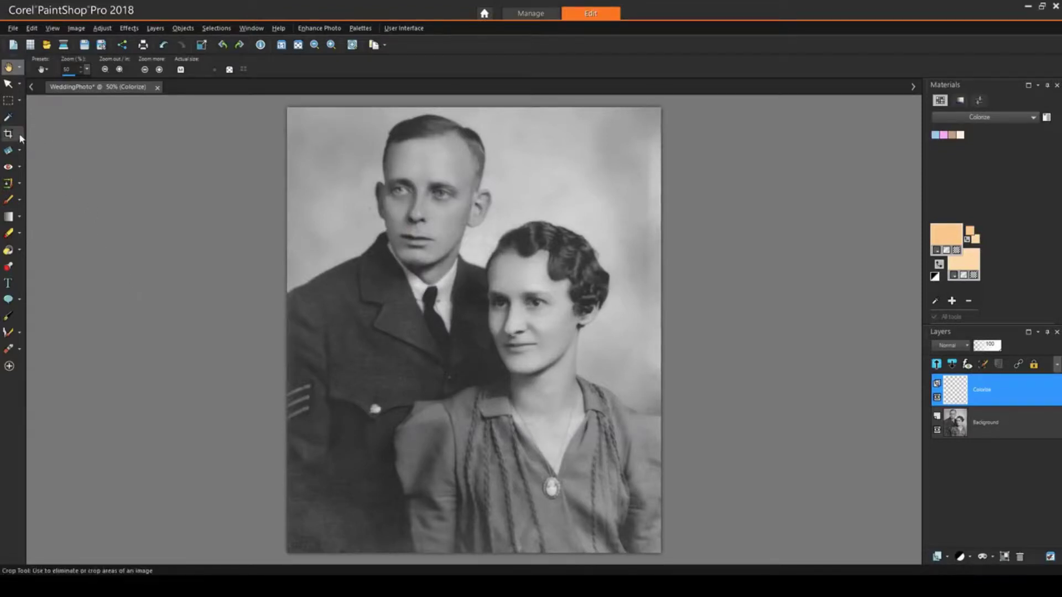
Step: Trace the groom's face and neck with Freehand Selection, then switch to the Paint Brush
click(20, 101)
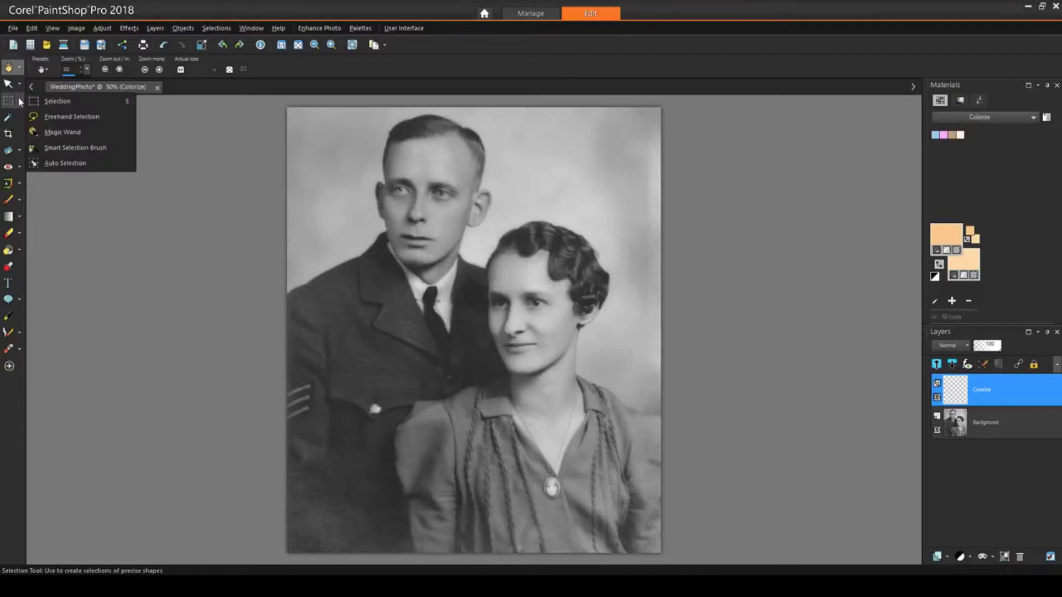
click(56, 120)
scroll(391, 130, up, 4)
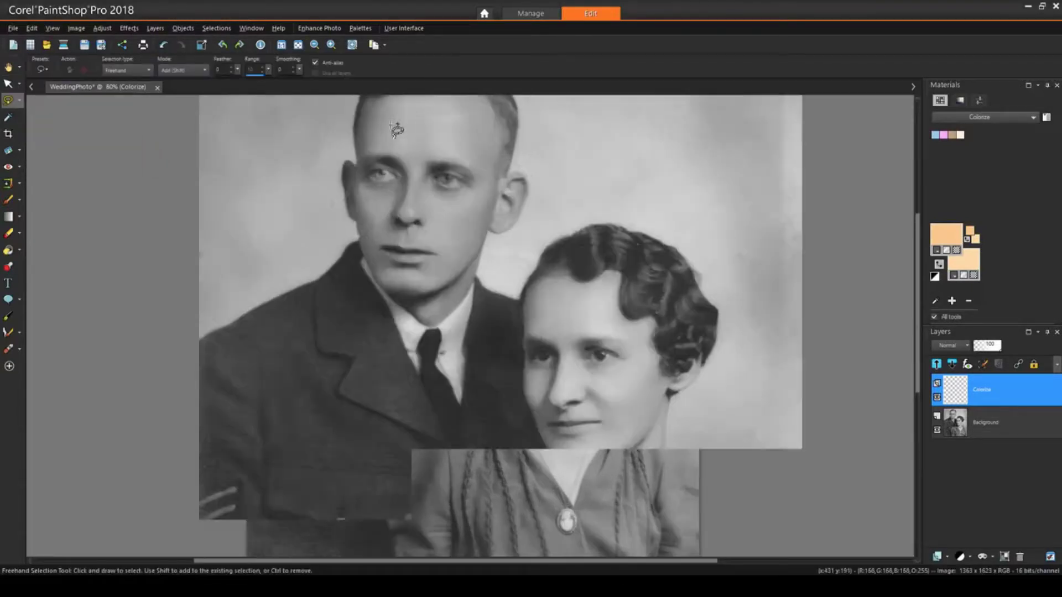
scroll(908, 328, up, 3)
mouse_move(335, 188)
mouse_down()
mouse_move(418, 171)
mouse_move(550, 224)
mouse_move(594, 300)
mouse_up()
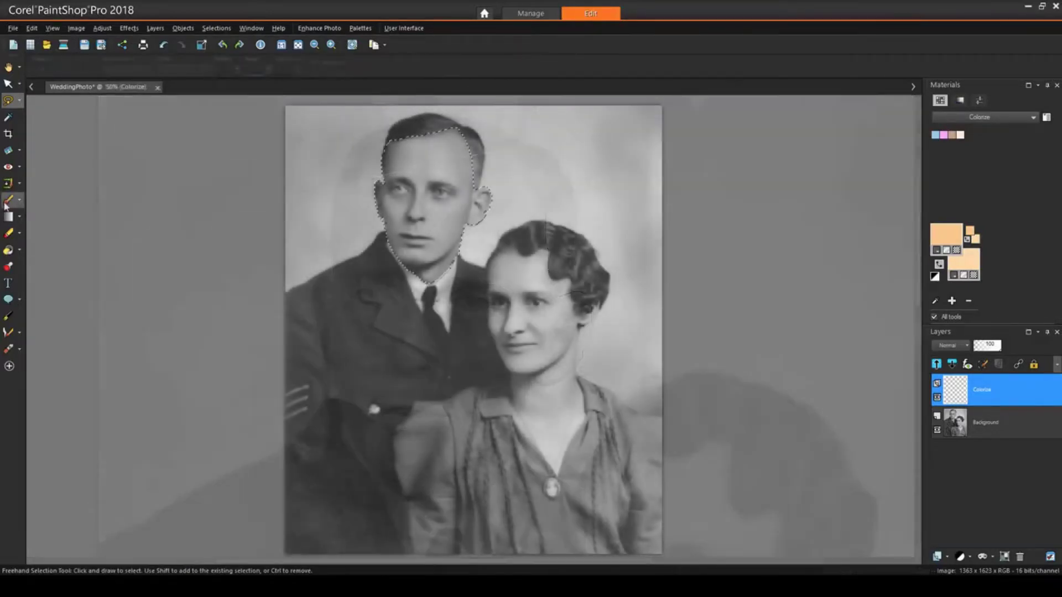
click(9, 200)
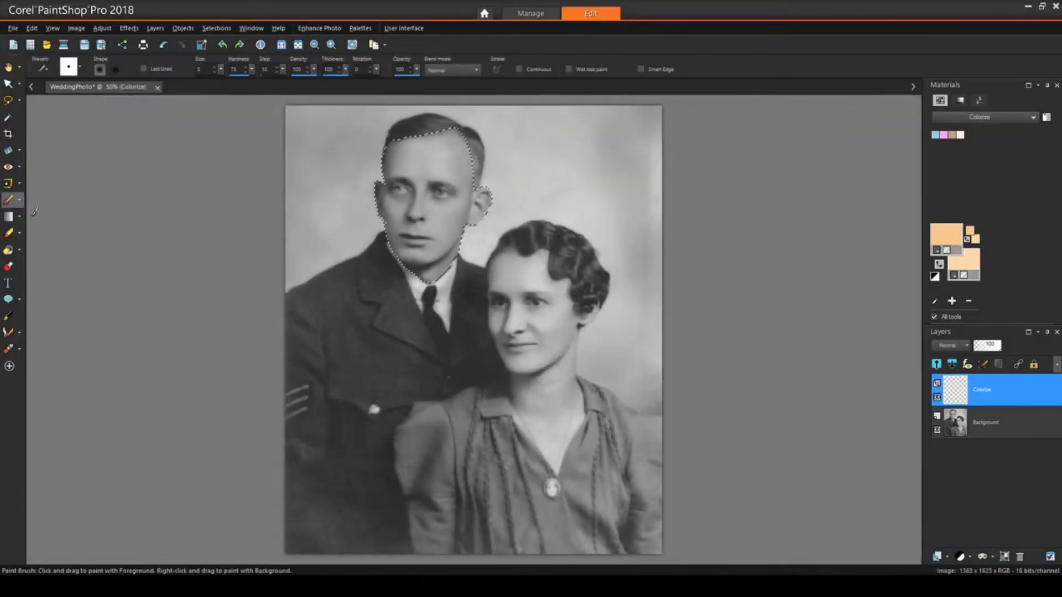
Step: Set the painting colour to a pink-purple shade
click(946, 235)
click(493, 249)
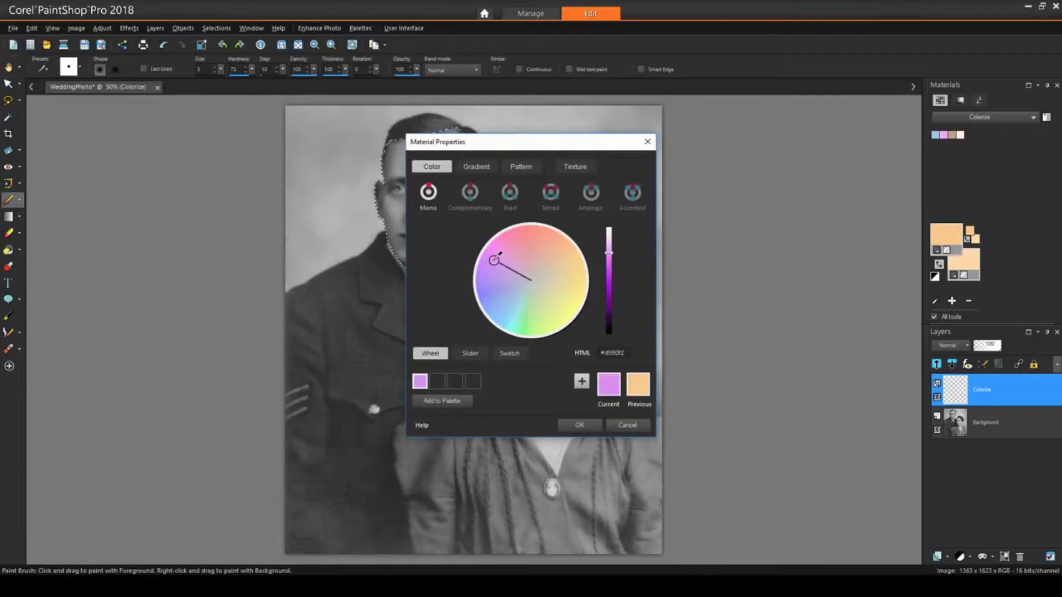
click(579, 425)
Step: Paint the selected face pink, lower layer opacity to about 28, and deselect
mouse_move(406, 141)
mouse_down()
mouse_move(428, 186)
mouse_move(431, 257)
mouse_move(417, 141)
mouse_move(430, 196)
mouse_up()
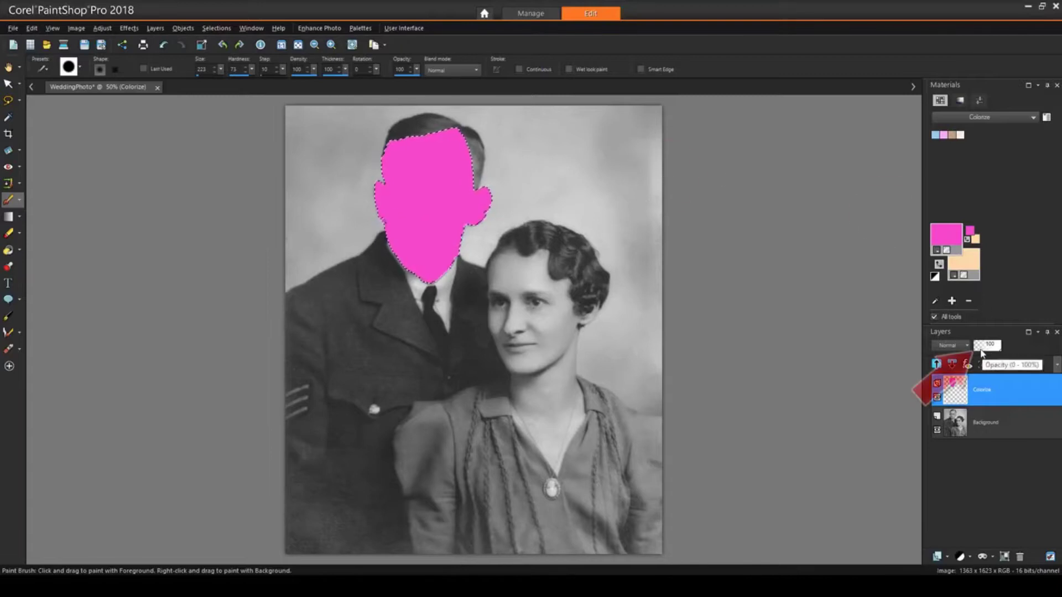
drag(1000, 347, 979, 347)
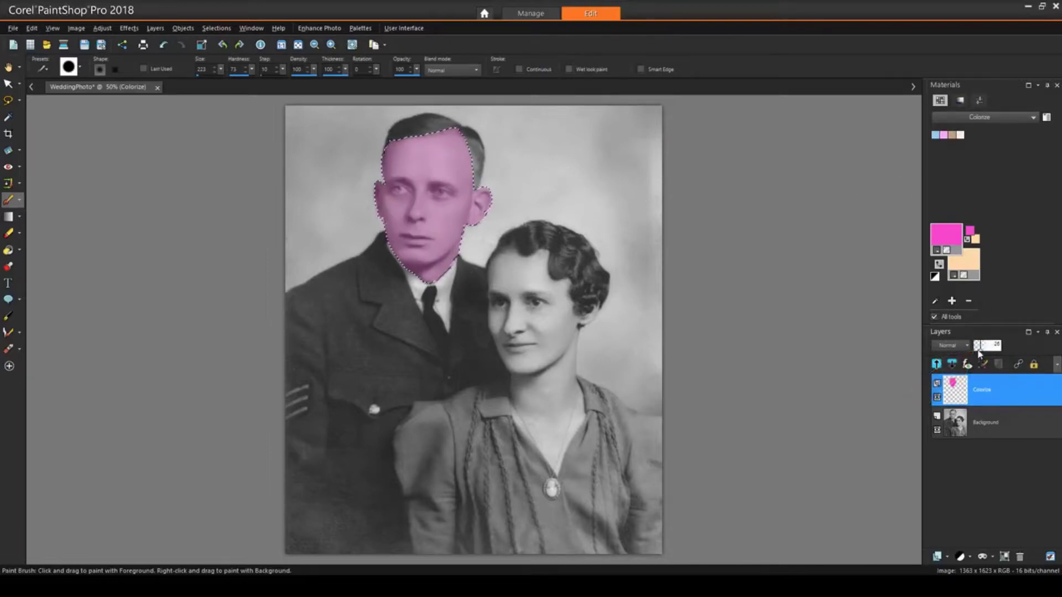
key(ctrl+d)
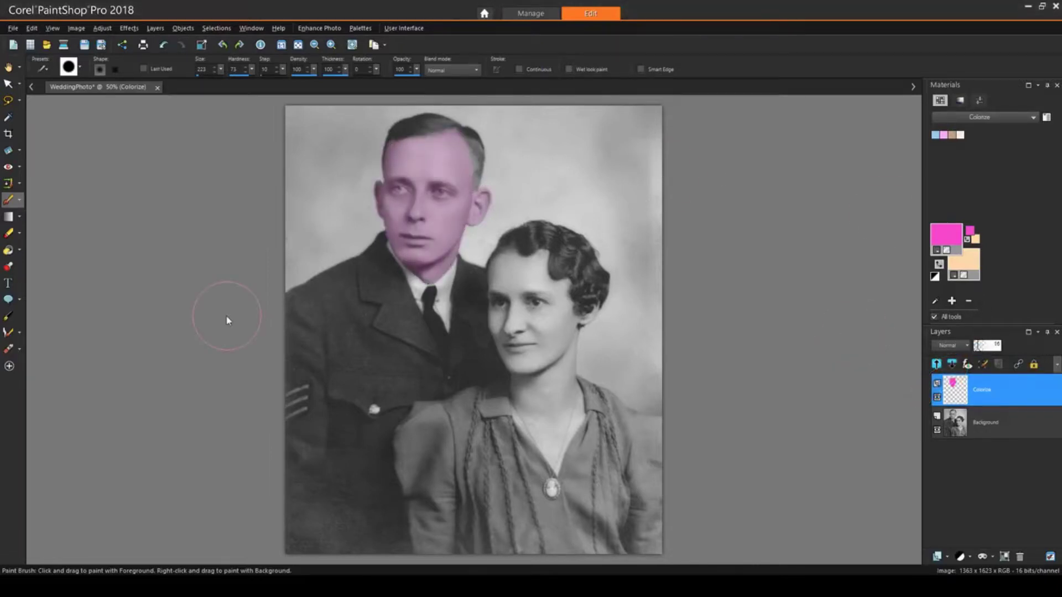
Step: Restore the face selection, colourize it Hue 34, Saturation 52, Lightness -2, then deselect
key(ctrl+z)
click(102, 28)
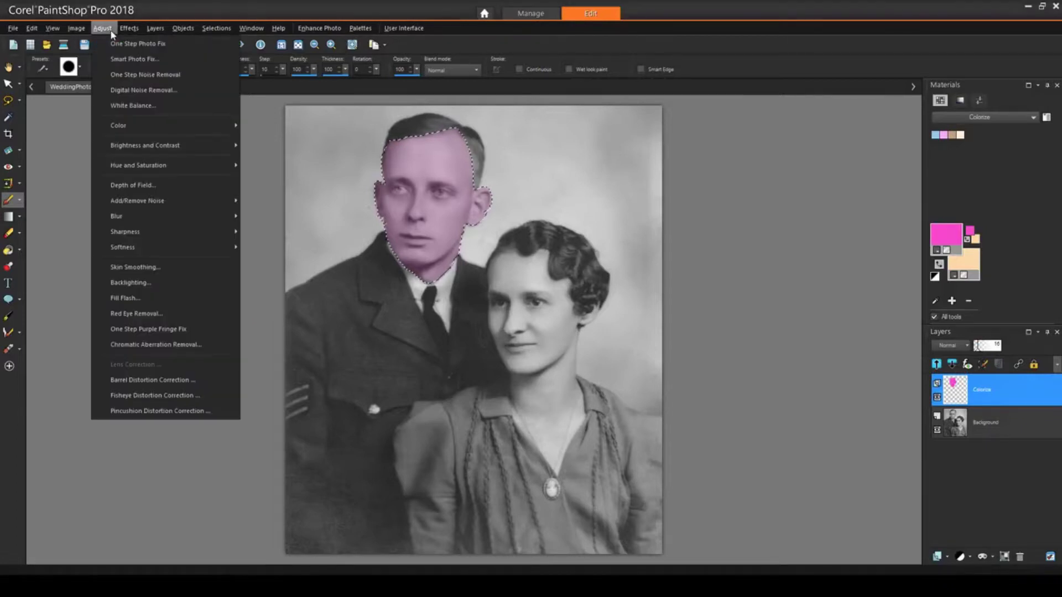
mouse_move(139, 165)
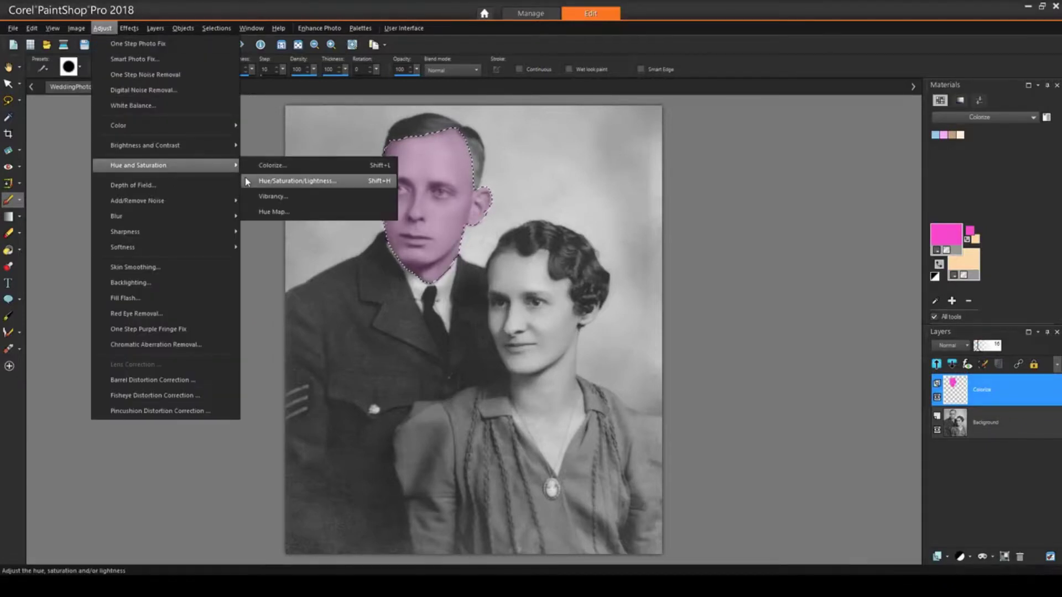
click(246, 180)
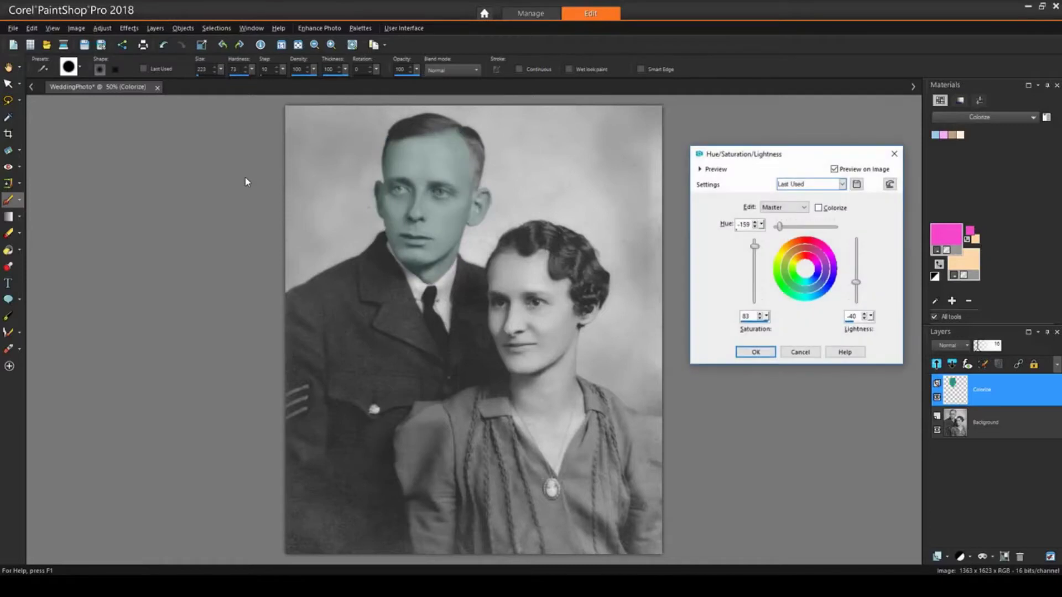
click(820, 209)
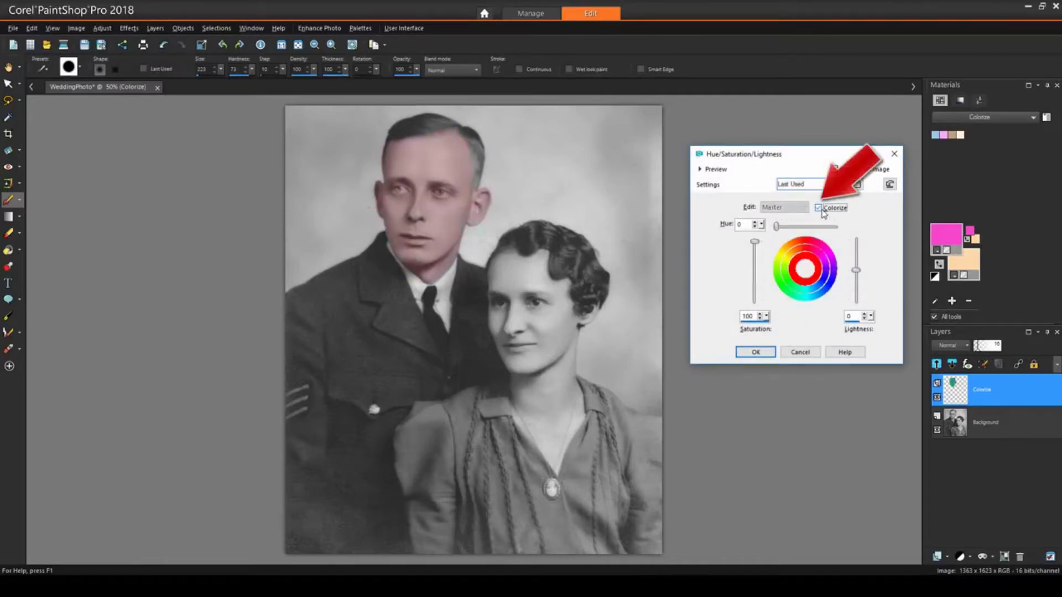
drag(777, 226, 755, 274)
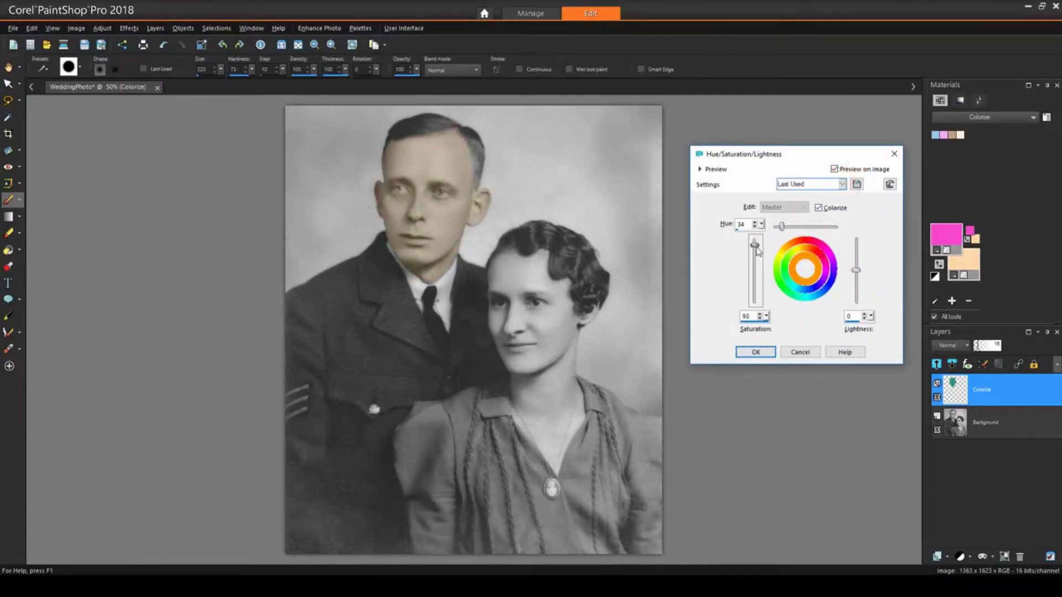
drag(857, 271, 858, 278)
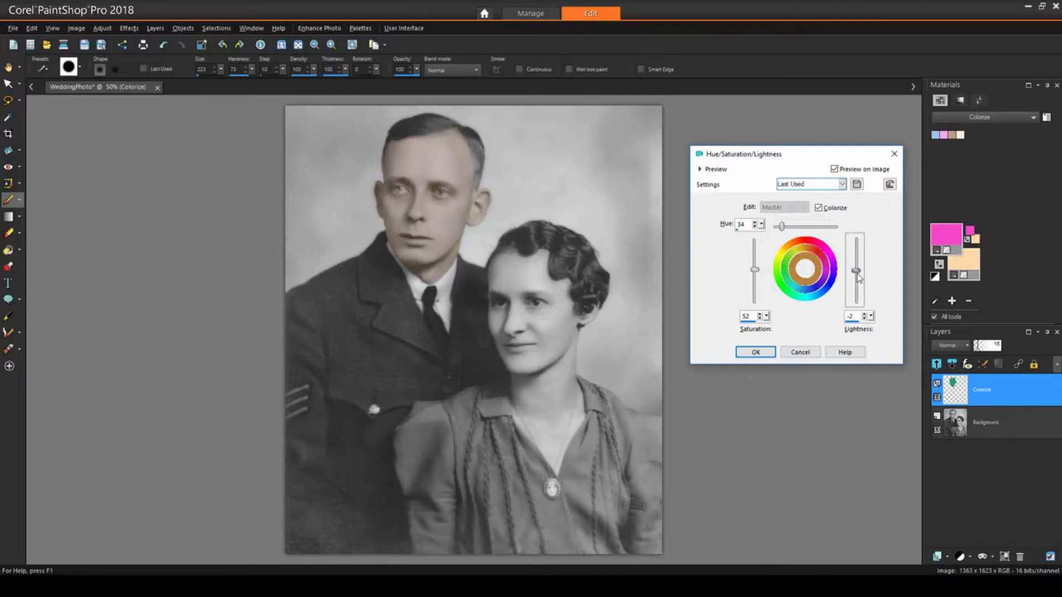
click(755, 352)
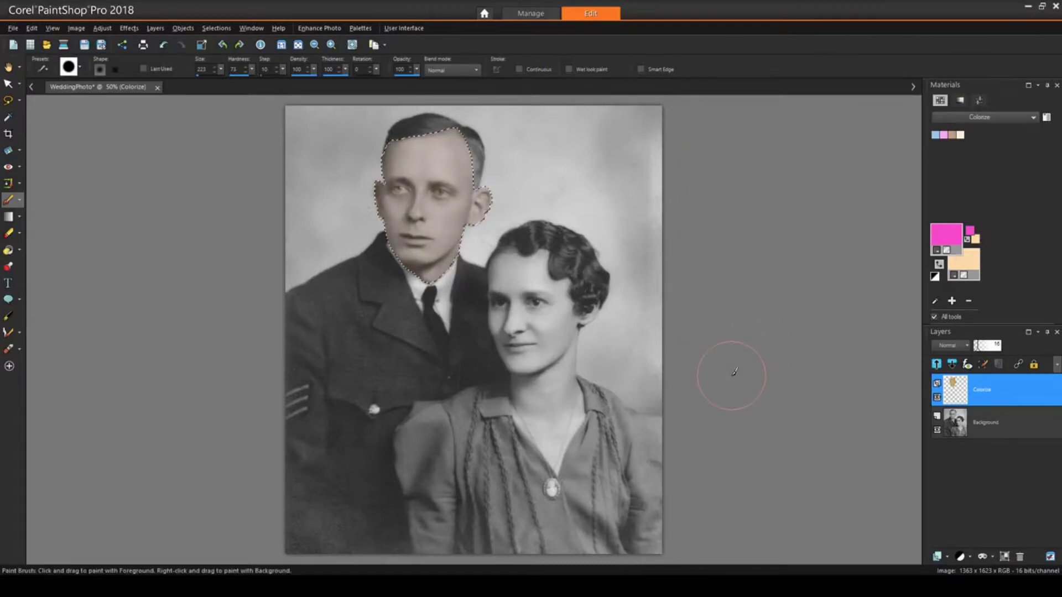
key(ctrl+d)
Step: Smart-select the groom's uniform jacket from the Background layer
click(18, 101)
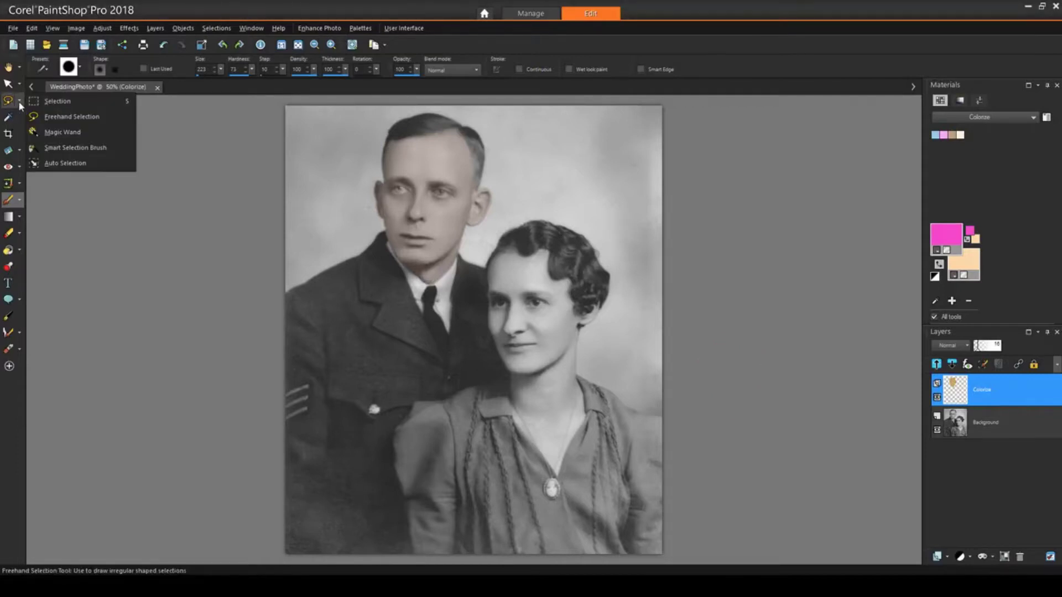
click(71, 147)
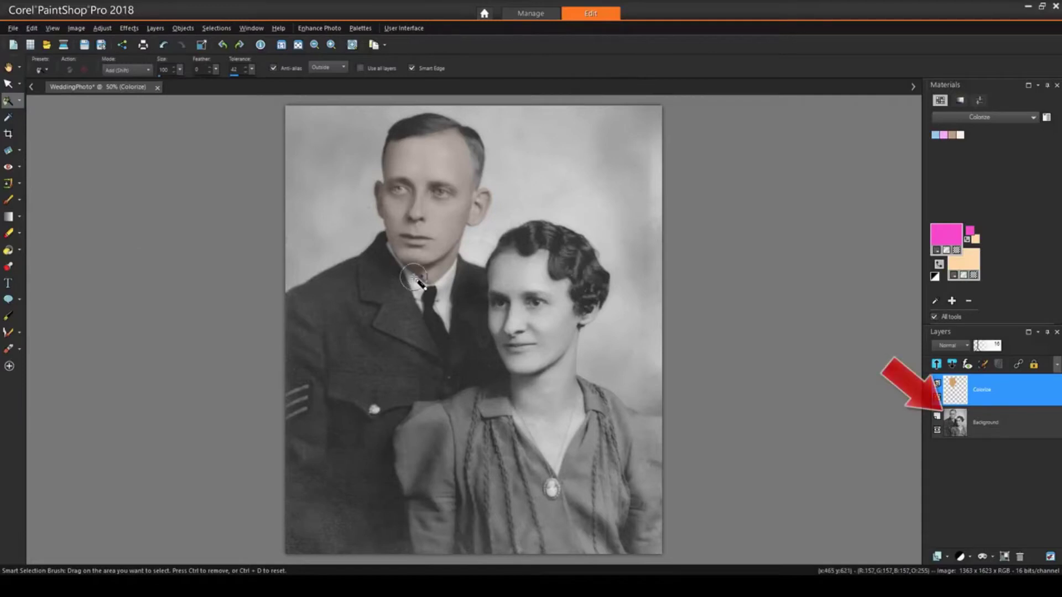
click(979, 442)
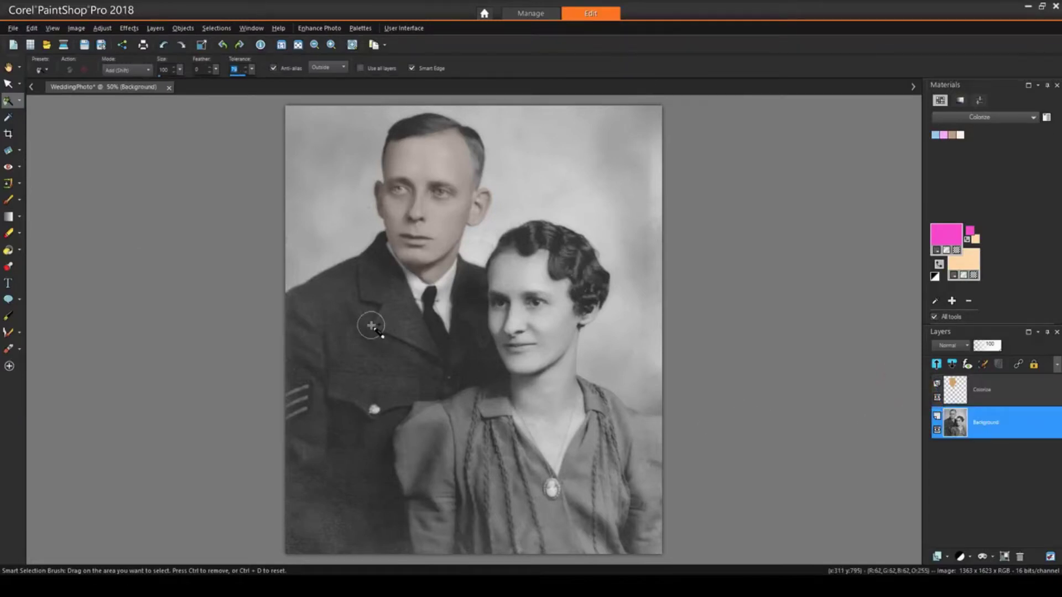
drag(373, 323, 354, 349)
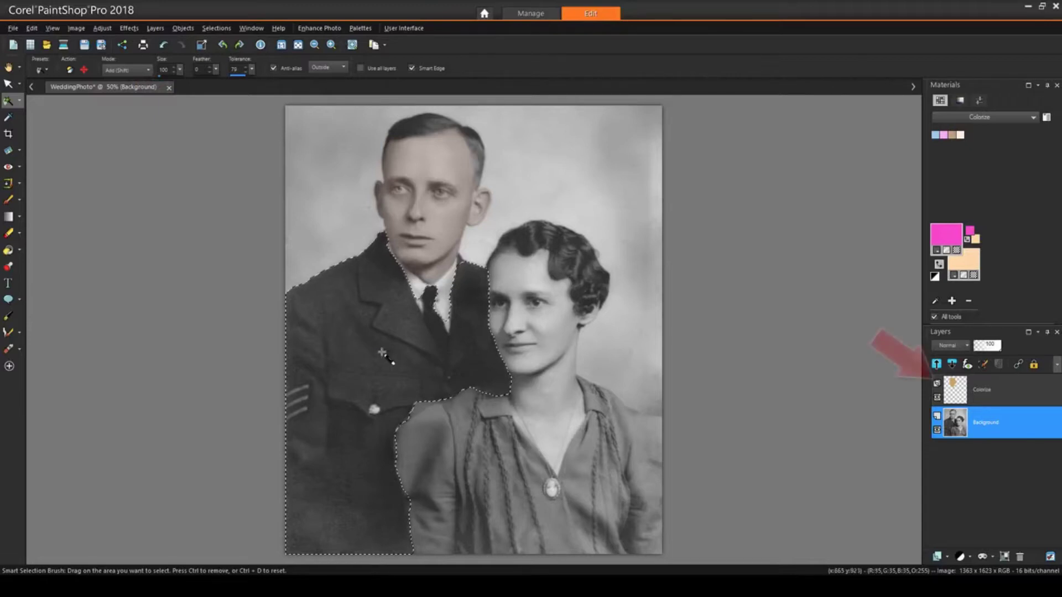
Step: Flood-fill the selected jacket on the Colorize layer
click(987, 387)
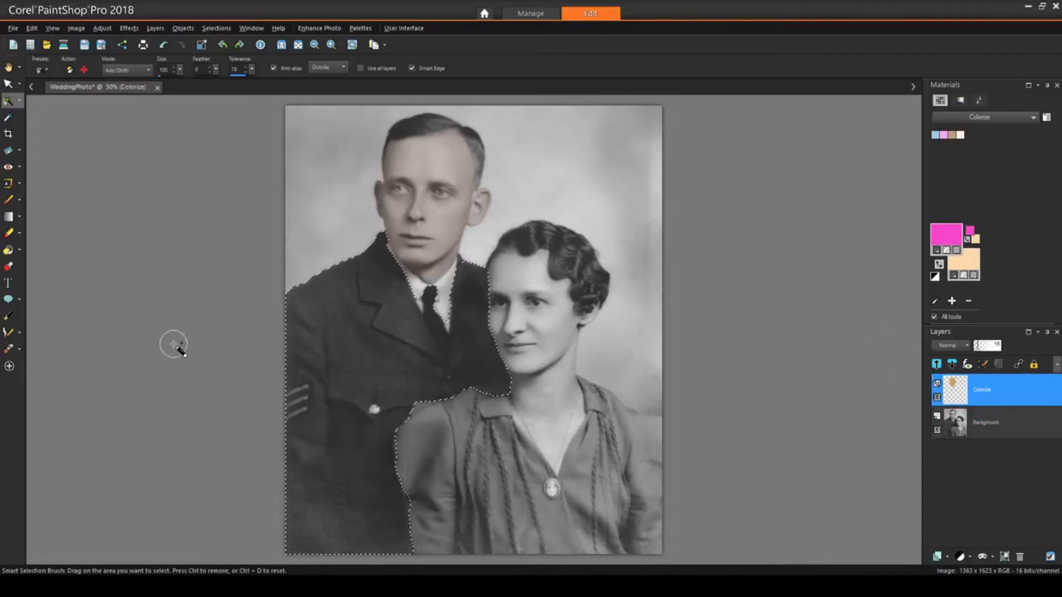
click(20, 250)
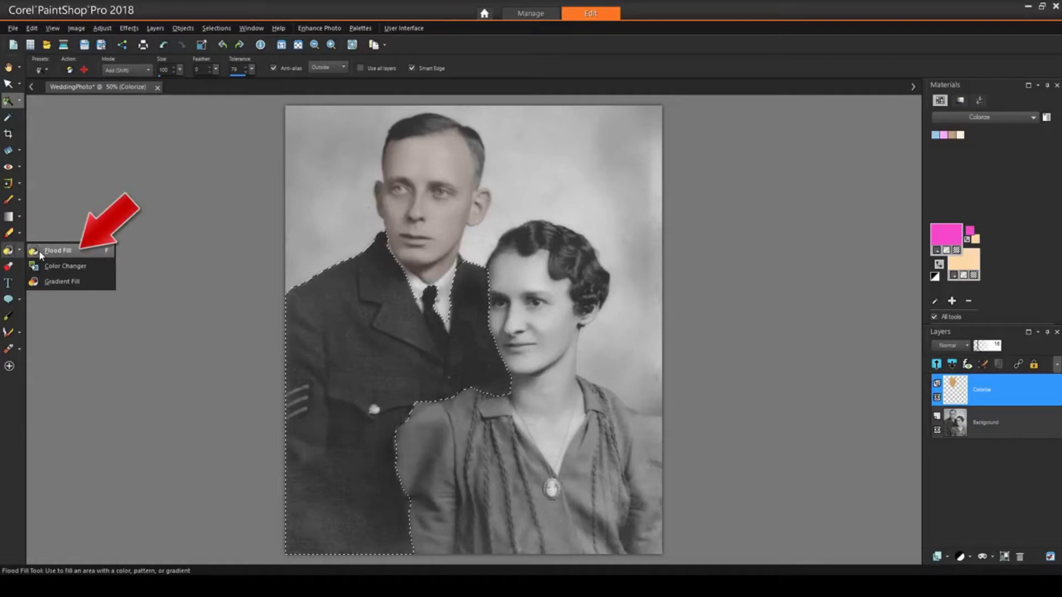
click(39, 252)
click(343, 322)
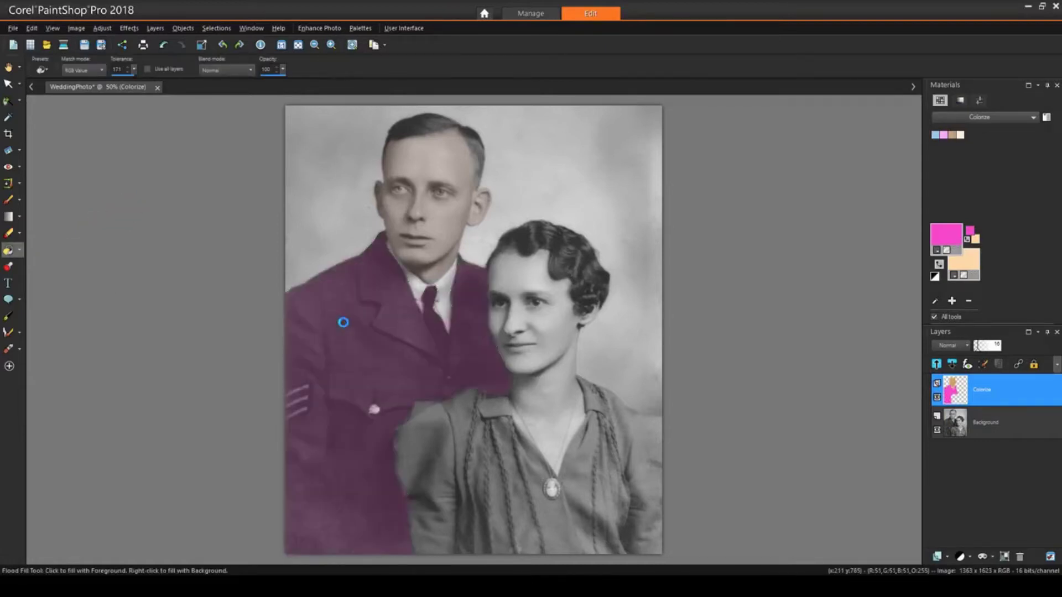
Step: Shift the jacket to Hue 233 with richer saturation using Hue/Saturation/Lightness
click(101, 29)
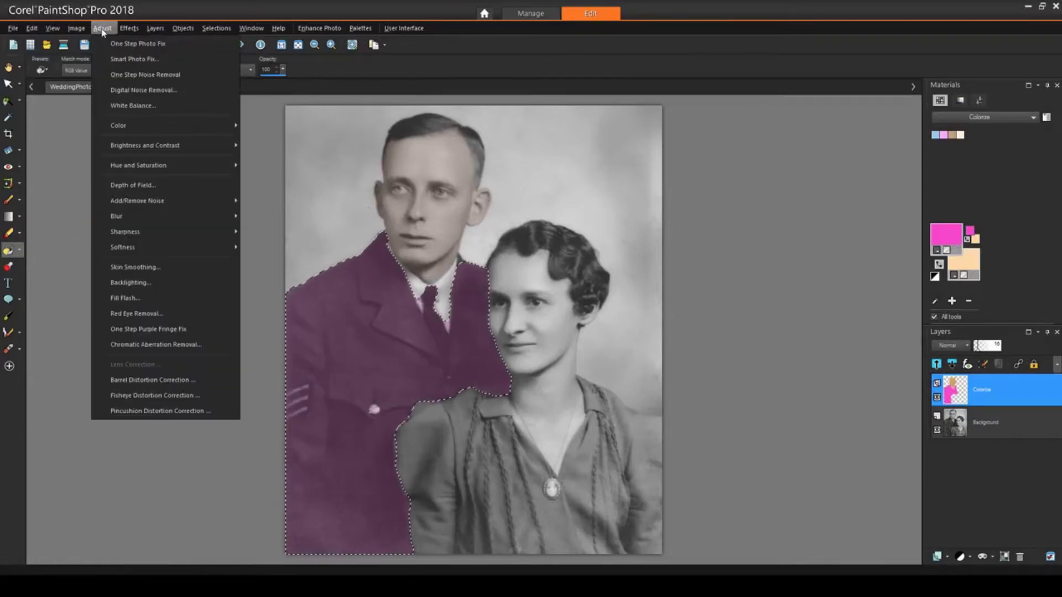
click(299, 184)
drag(816, 227, 814, 228)
drag(754, 250, 755, 247)
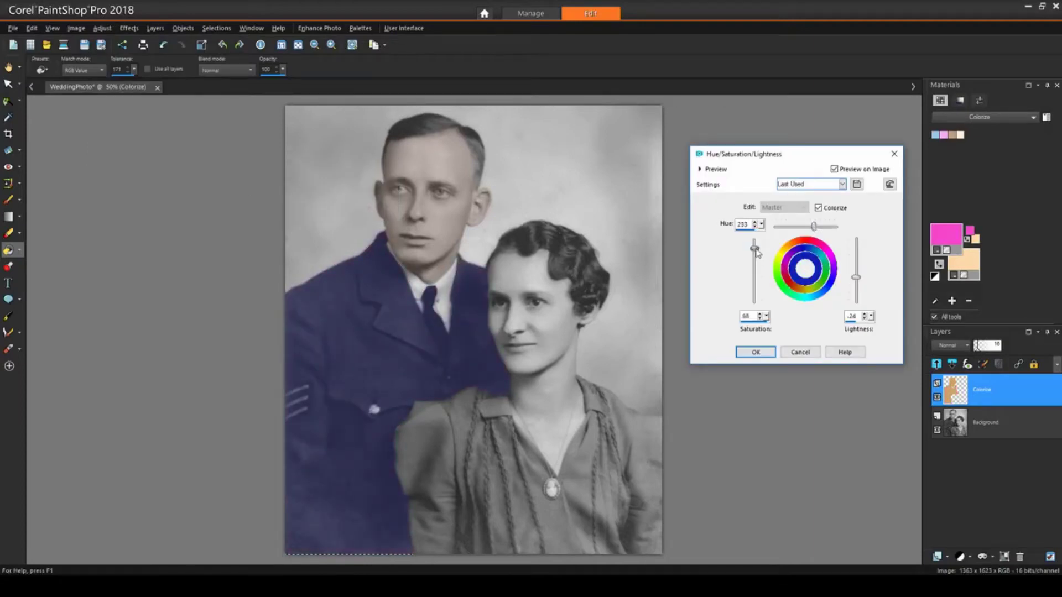
click(756, 352)
Step: Smart-select the bride's dress on the Background layer with a smaller brush
key(s)
click(1000, 420)
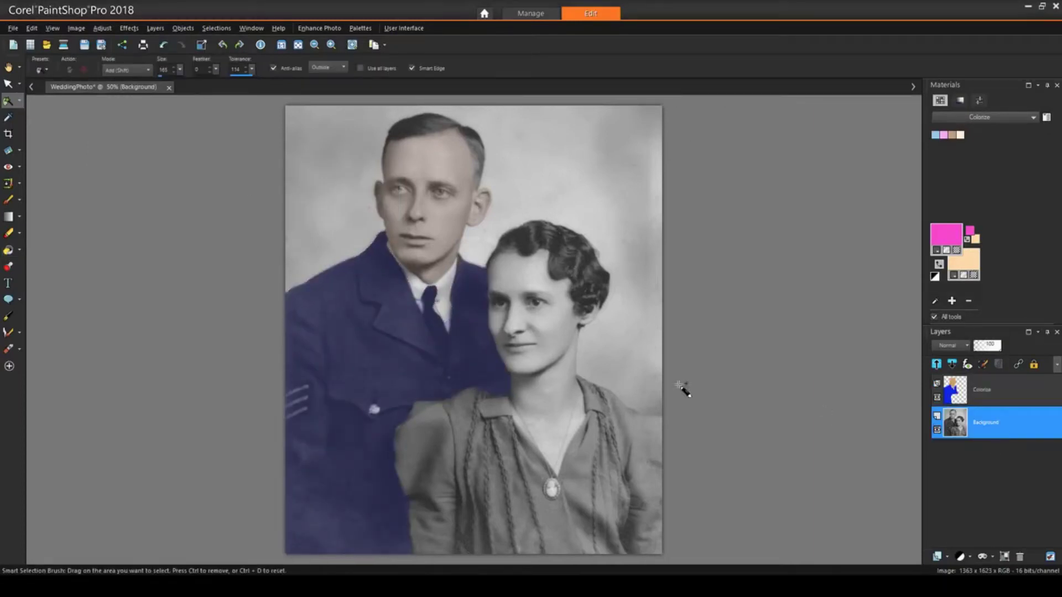
click(10, 100)
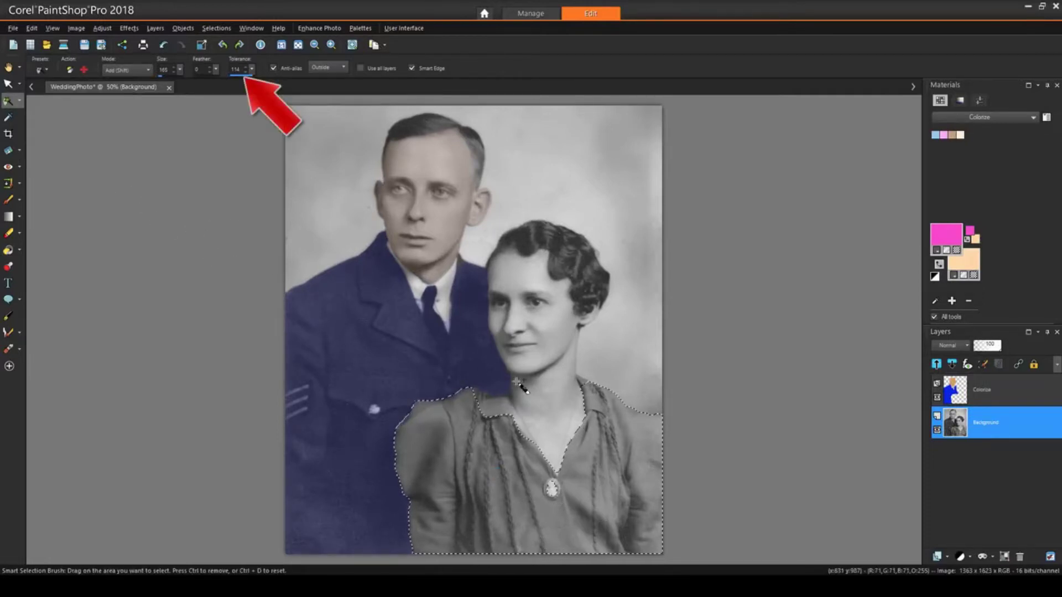
drag(494, 403, 486, 403)
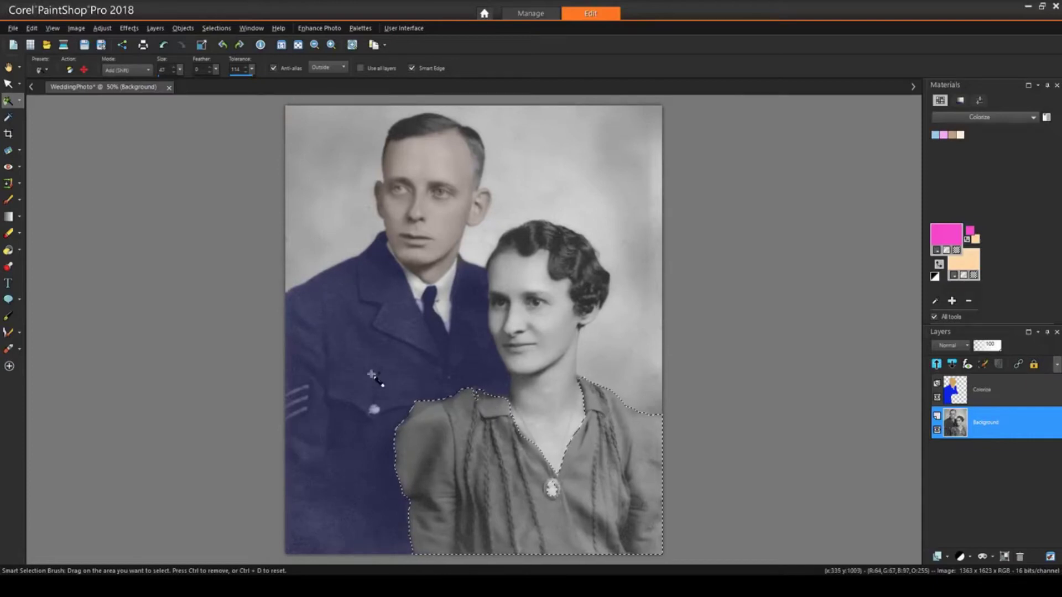
Step: Flood-fill the selected dress on the Colorize layer
click(996, 402)
click(9, 250)
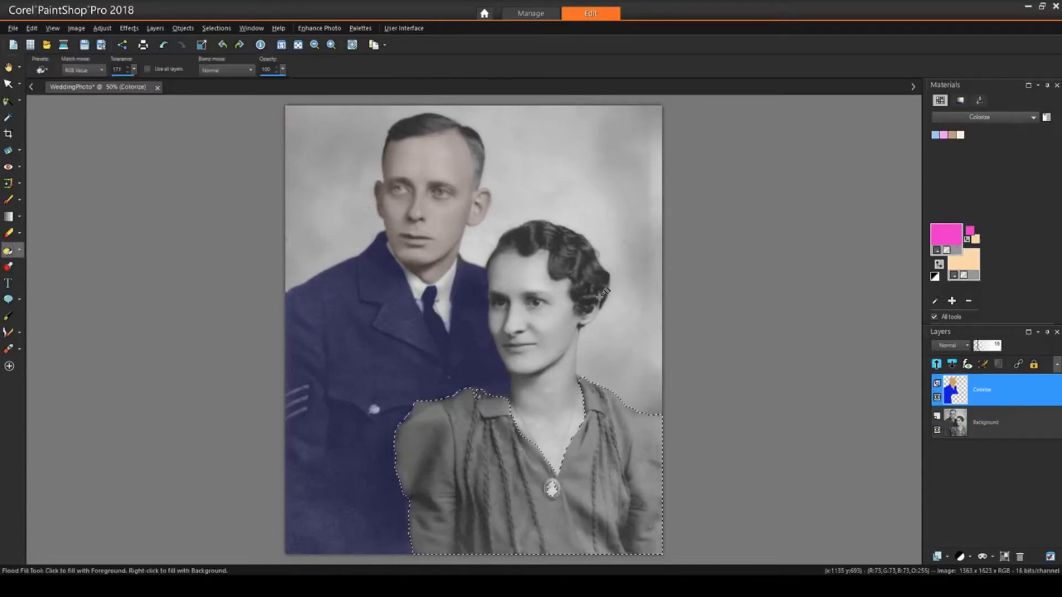
click(951, 235)
key(Return)
click(398, 457)
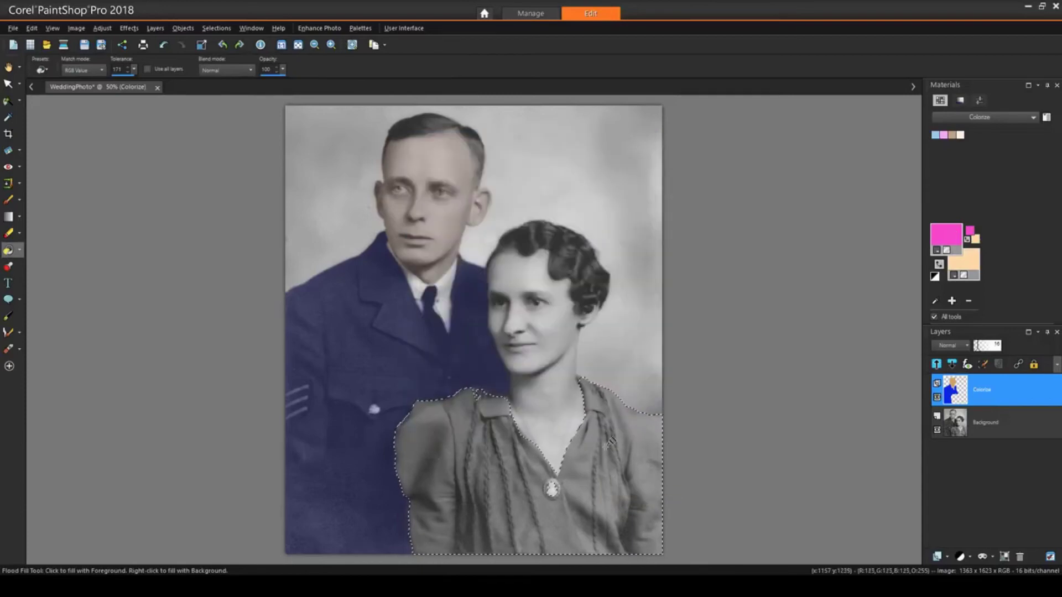
Step: Lower the dress's saturation in Hue/Saturation/Lightness for a muted red
click(102, 27)
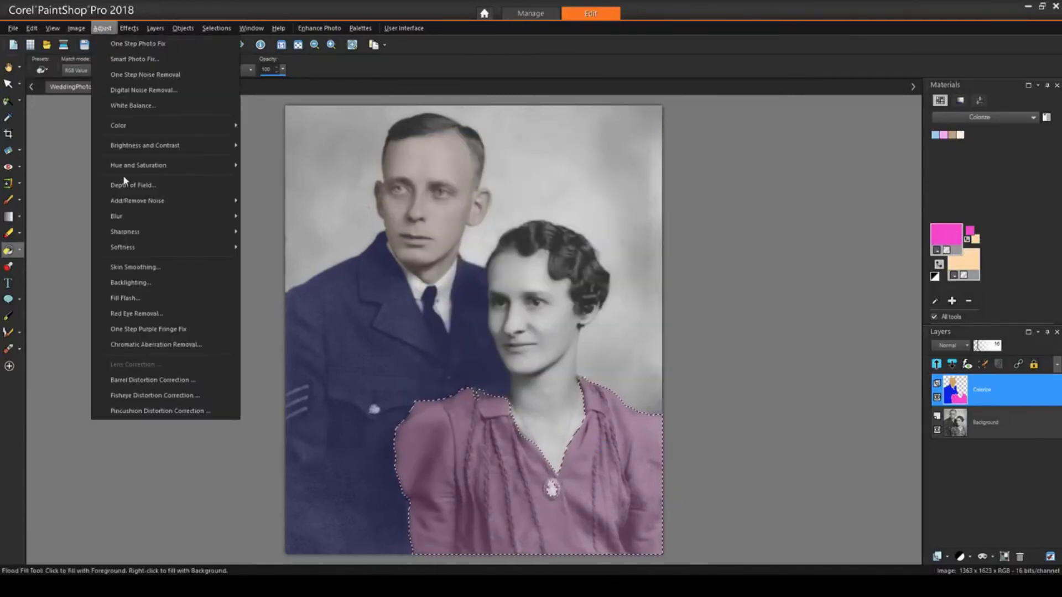
mouse_move(139, 165)
click(280, 180)
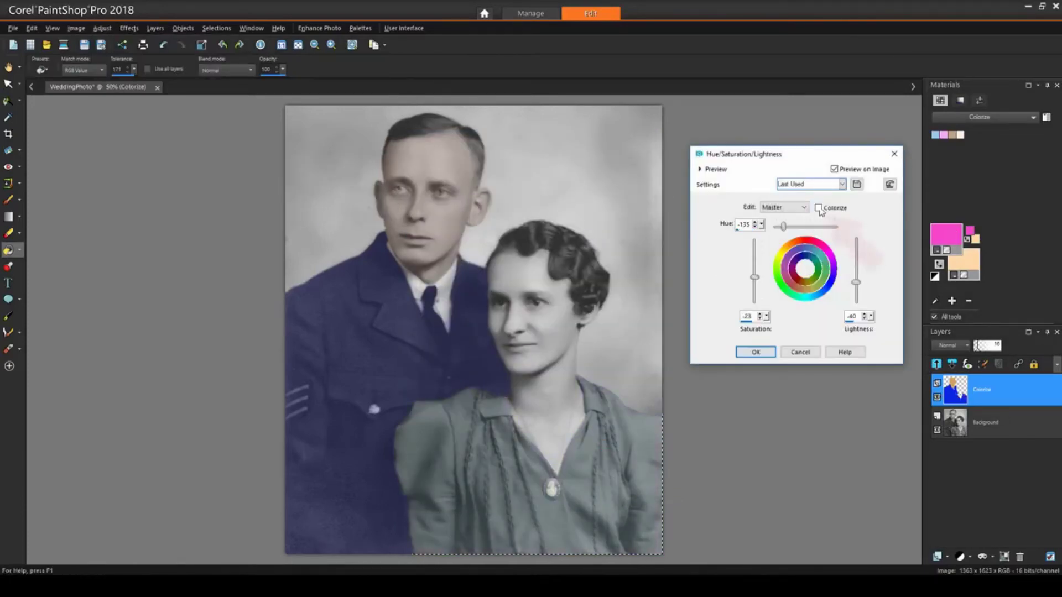
mouse_move(755, 249)
mouse_down()
mouse_move(756, 286)
mouse_move(756, 265)
mouse_up()
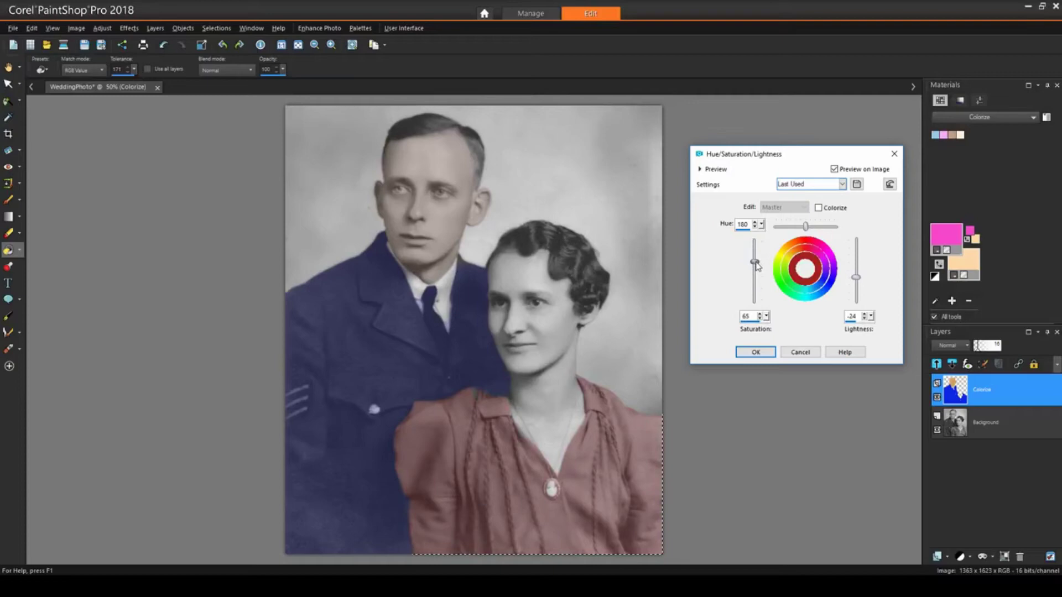
click(756, 352)
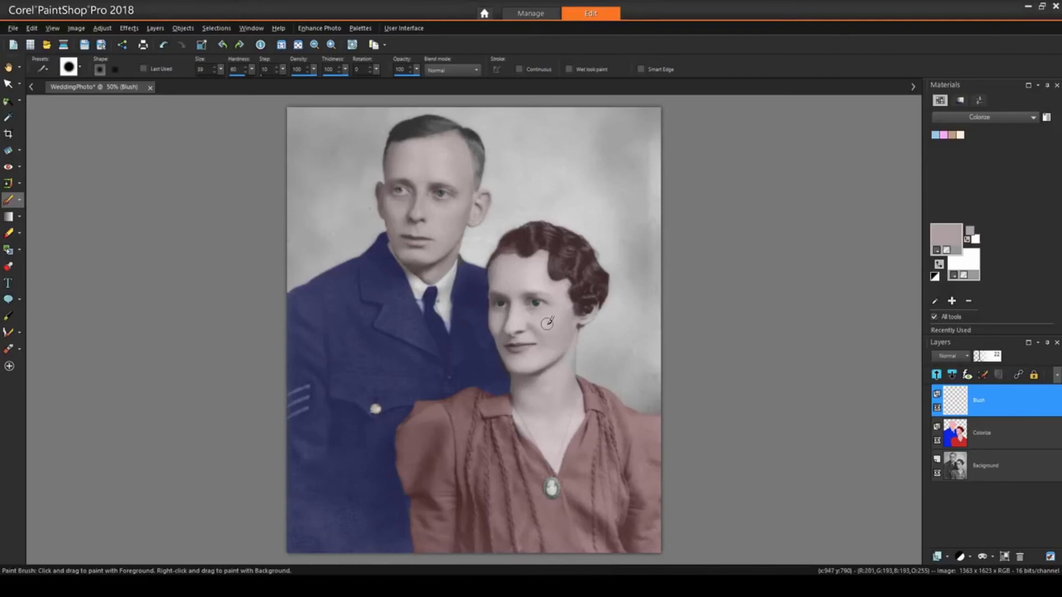
scroll(547, 324, up, 5)
scroll(547, 324, up, 2)
Step: Choose a bright pink and stroke a soft blush across the bride's cheek
click(954, 232)
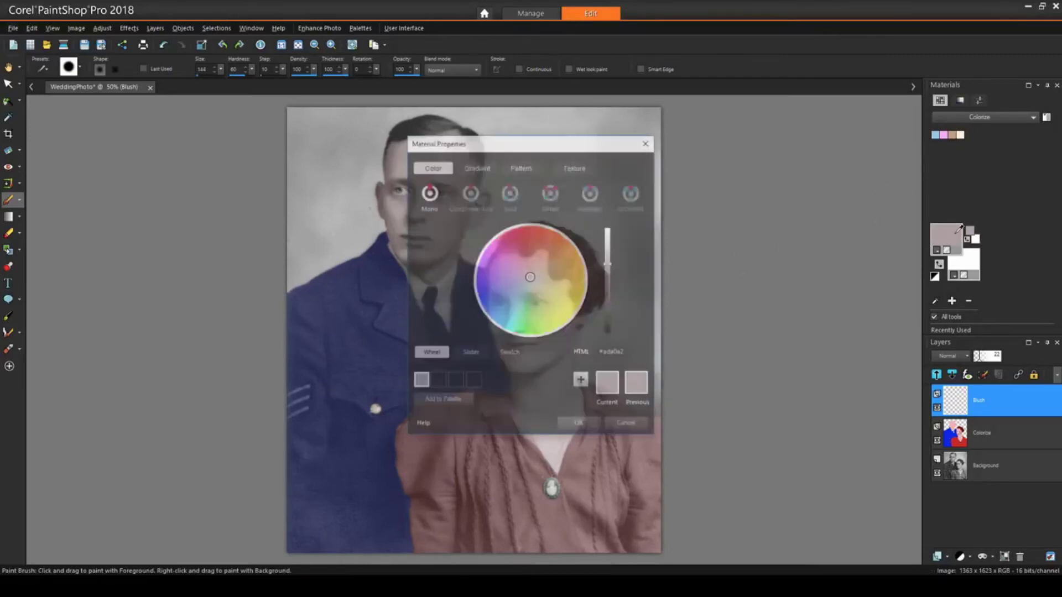
click(501, 249)
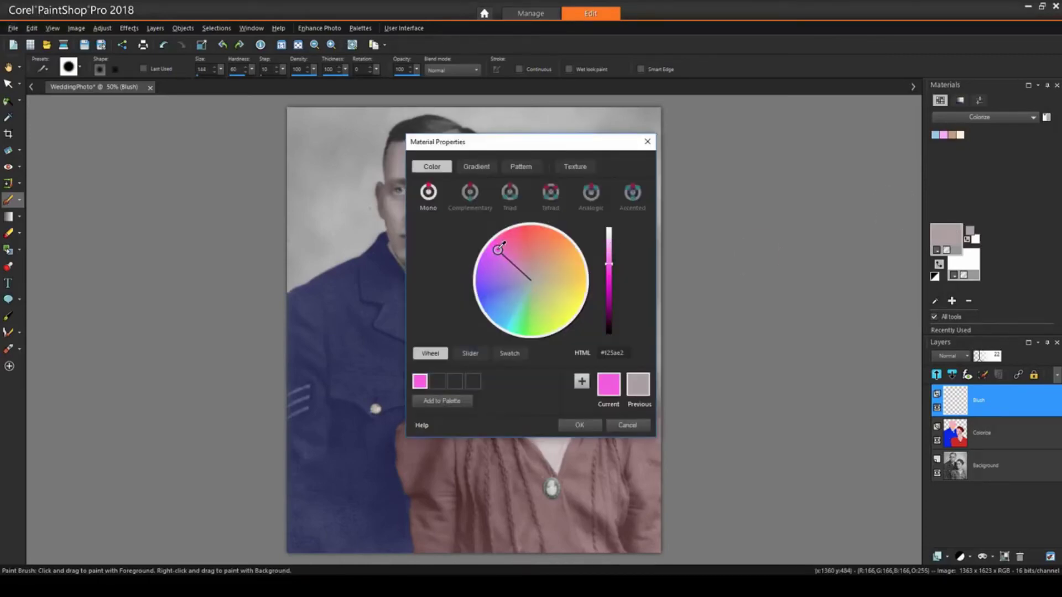
click(611, 250)
click(580, 426)
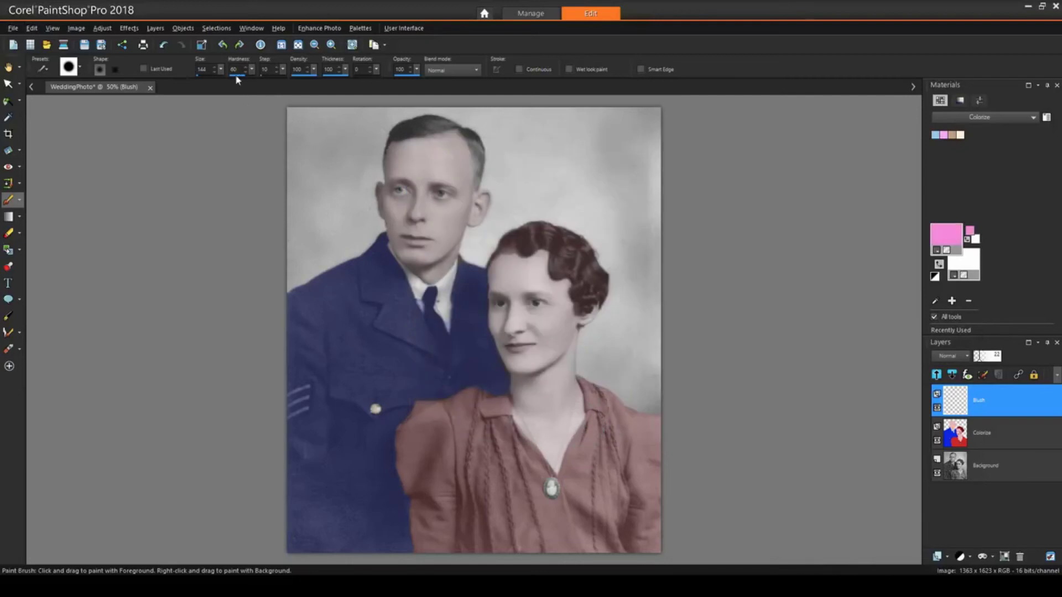
drag(576, 333, 539, 317)
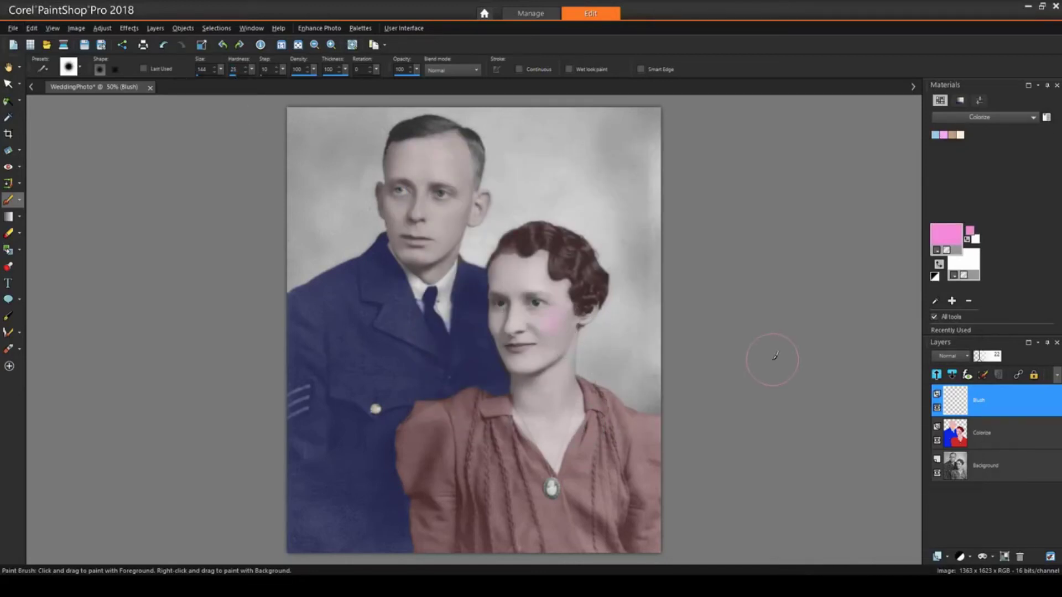